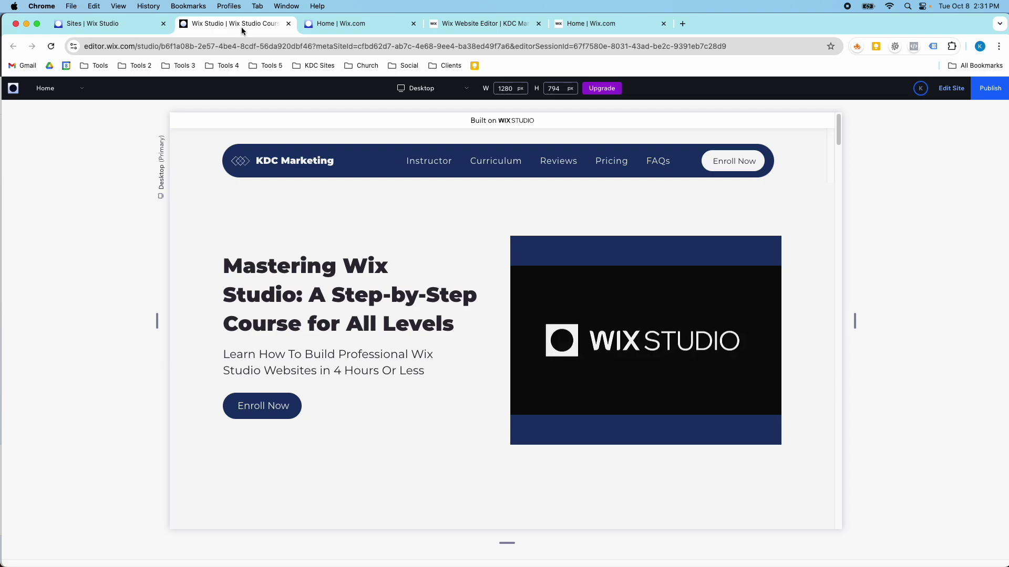
Open the Wix Studio course site for full editing, then switch to the KDC Marketing classic editor
click(479, 23)
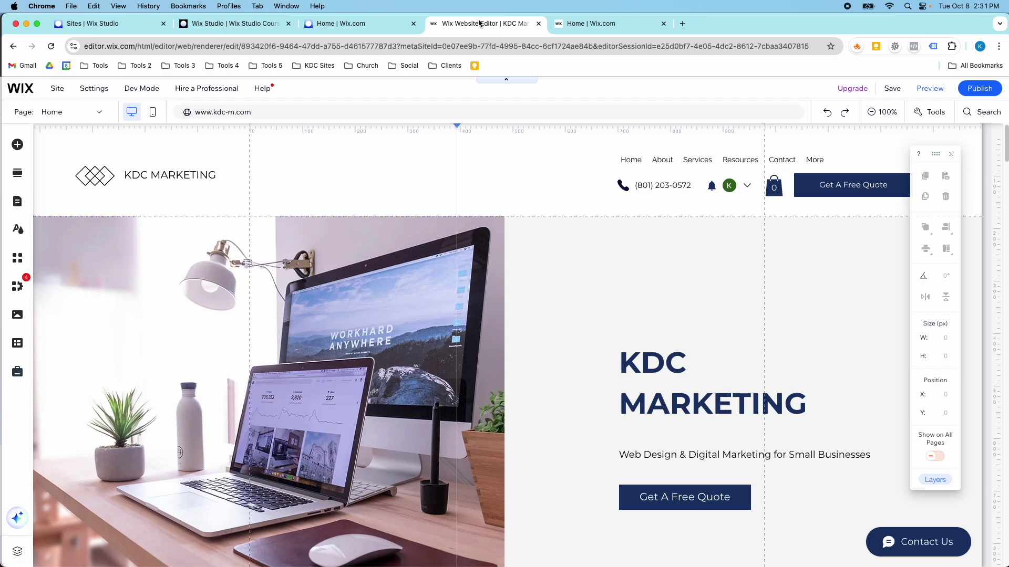
click(268, 26)
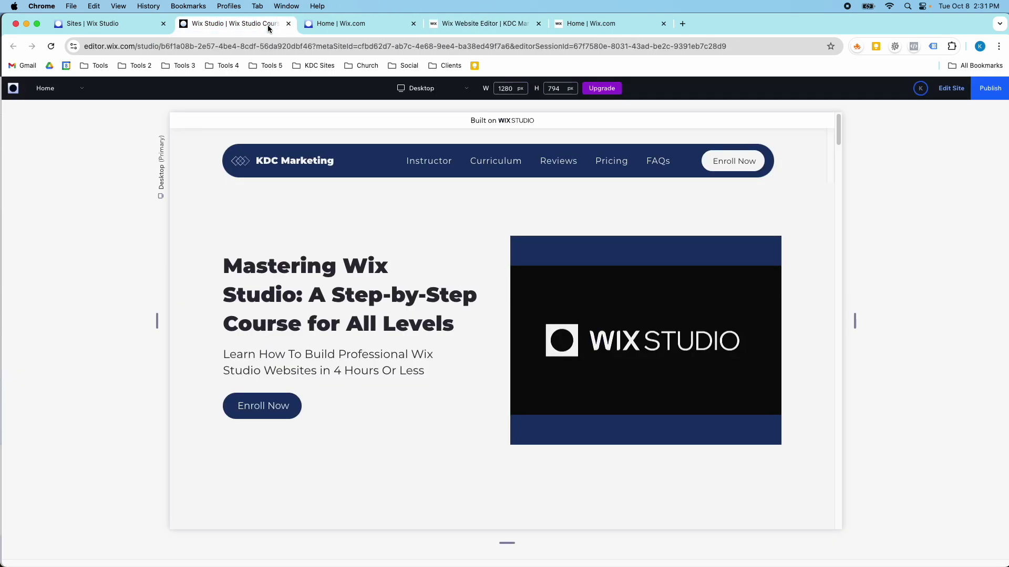
click(940, 95)
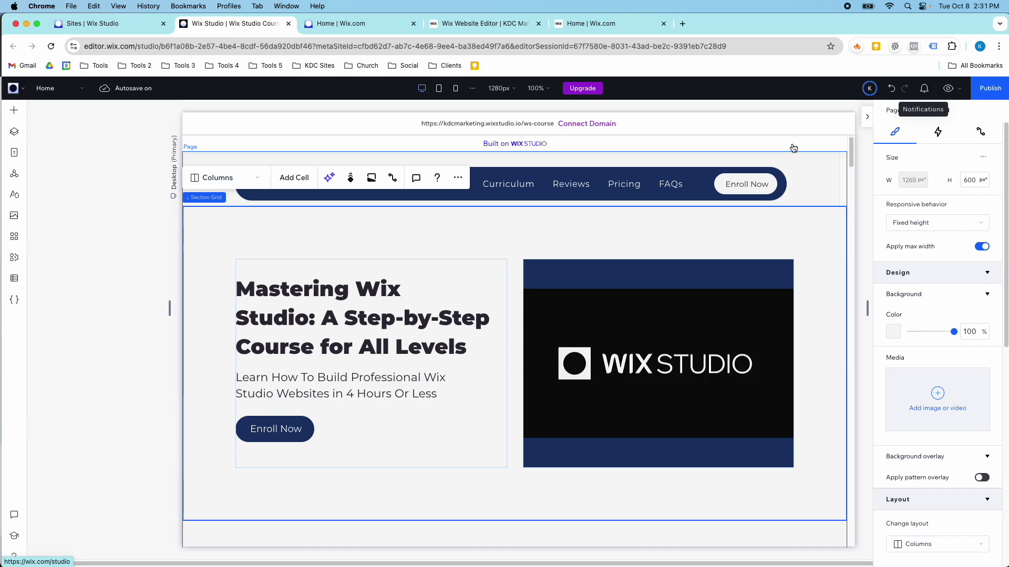
scroll(793, 146, down, 1)
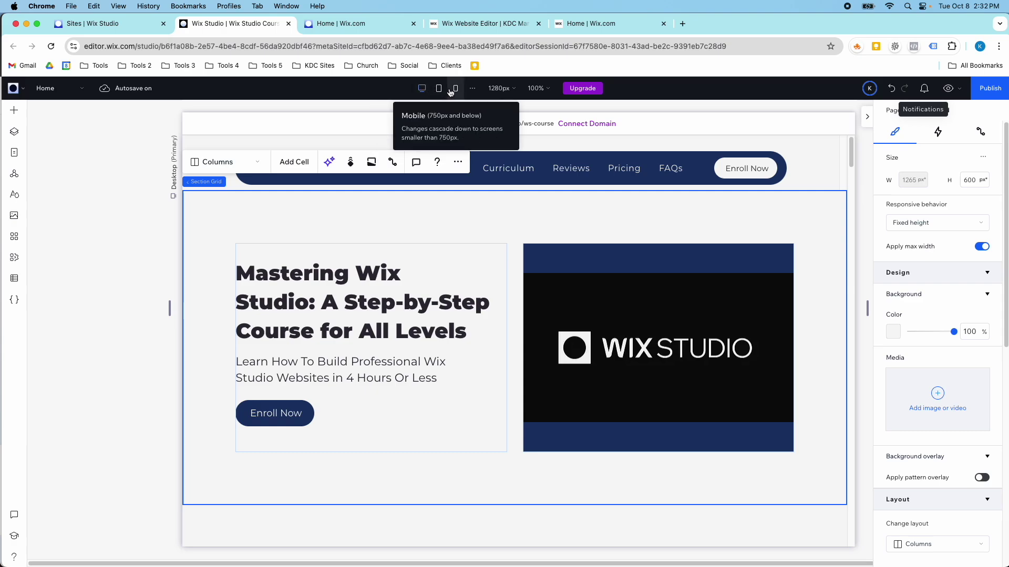
click(462, 23)
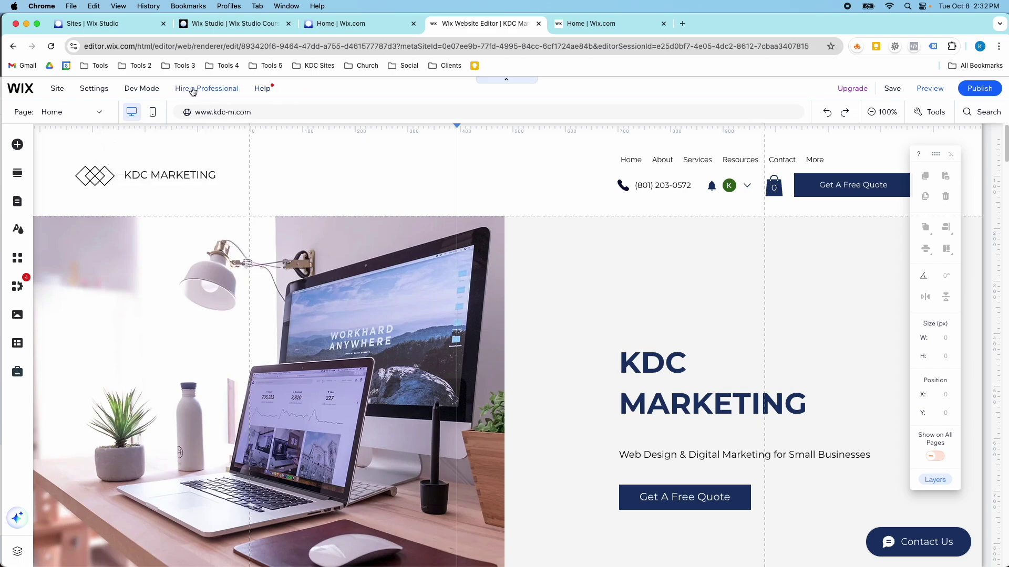
Look through the classic editor's Site and Settings menus, then go back to the Wix Studio course editor
click(56, 89)
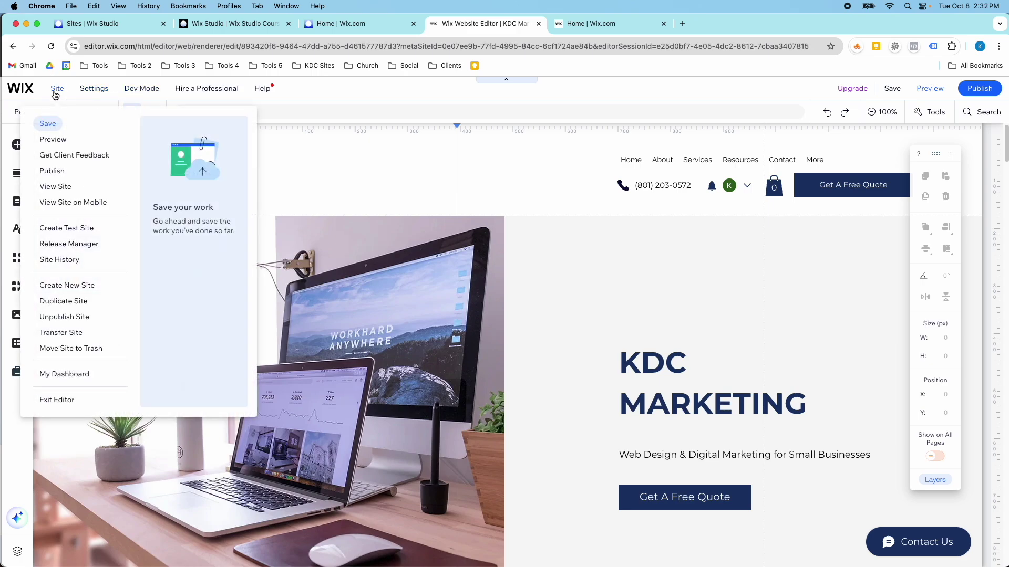
click(88, 90)
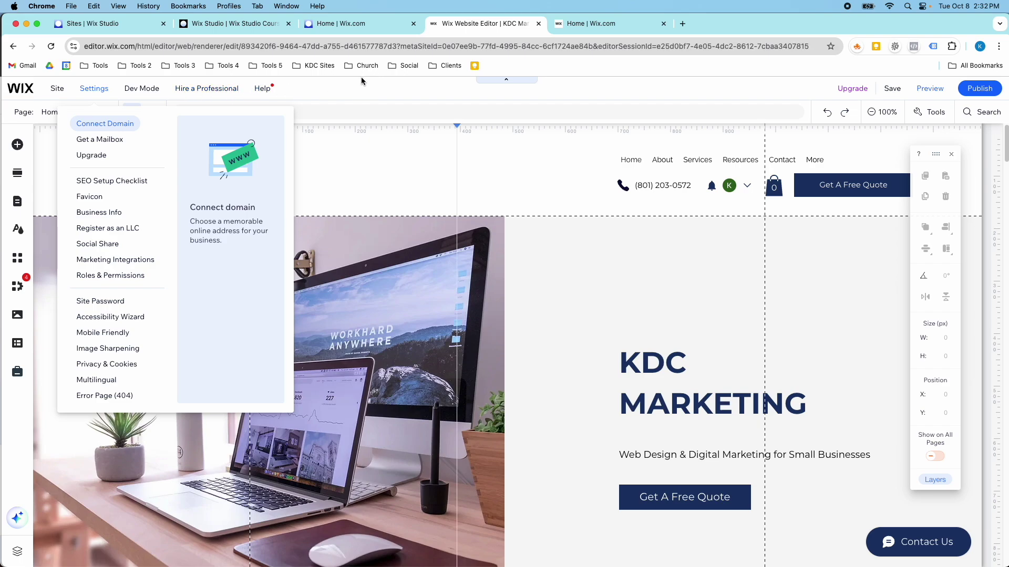
click(244, 25)
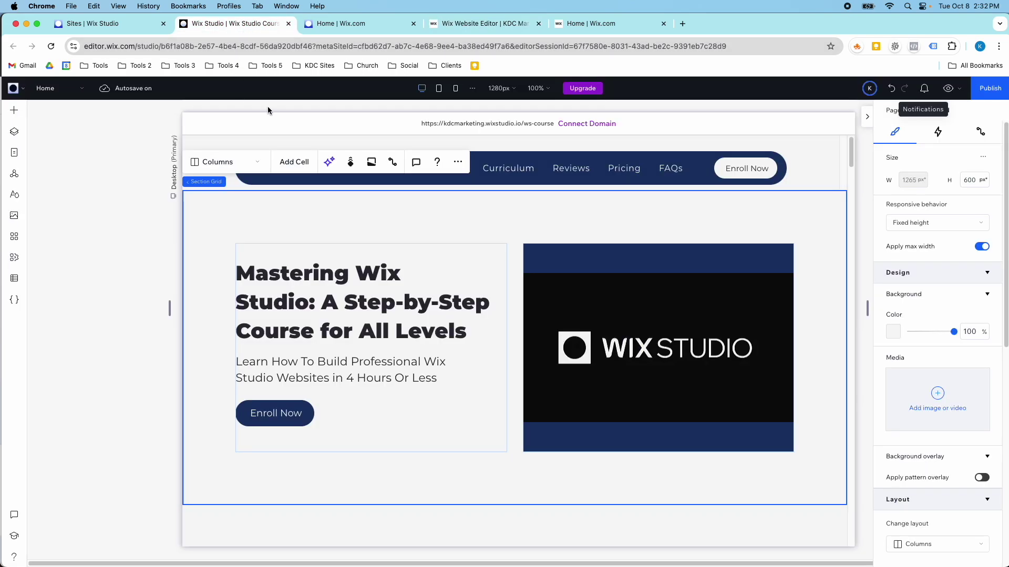
Review the main menu's Site and View submenus, then deselect the section to show Home page settings
click(23, 91)
mouse_move(37, 133)
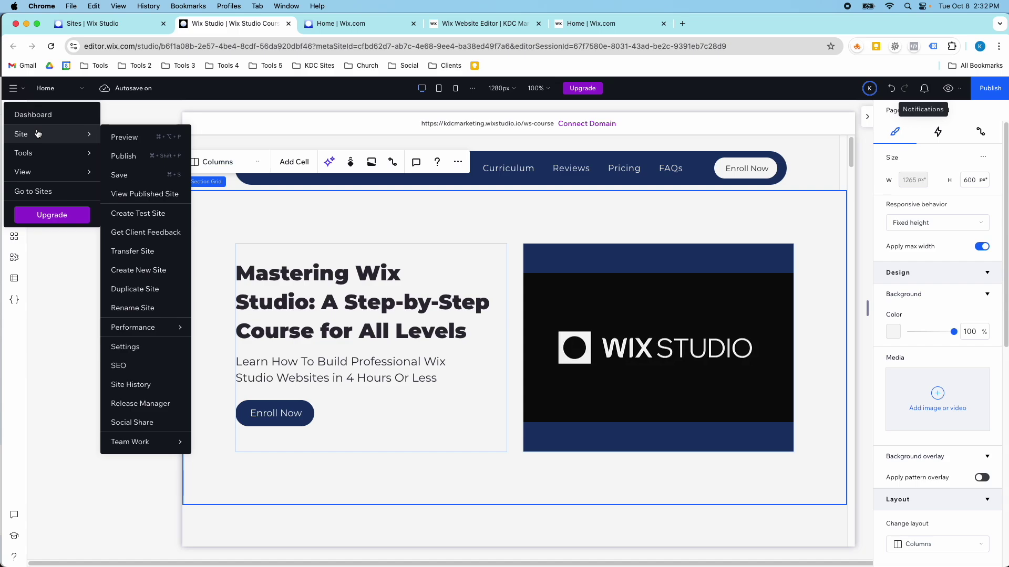
mouse_move(41, 171)
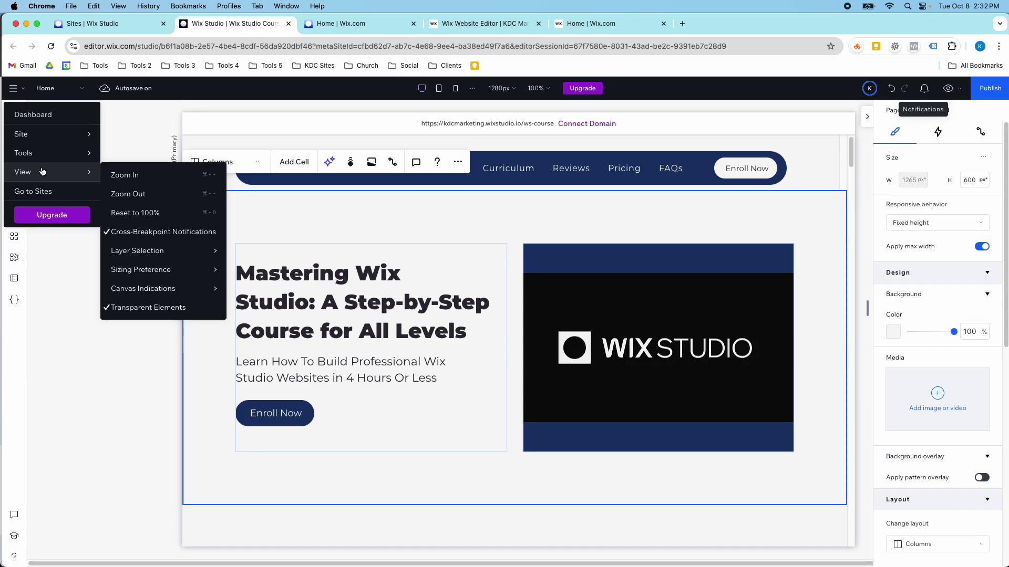
click(123, 134)
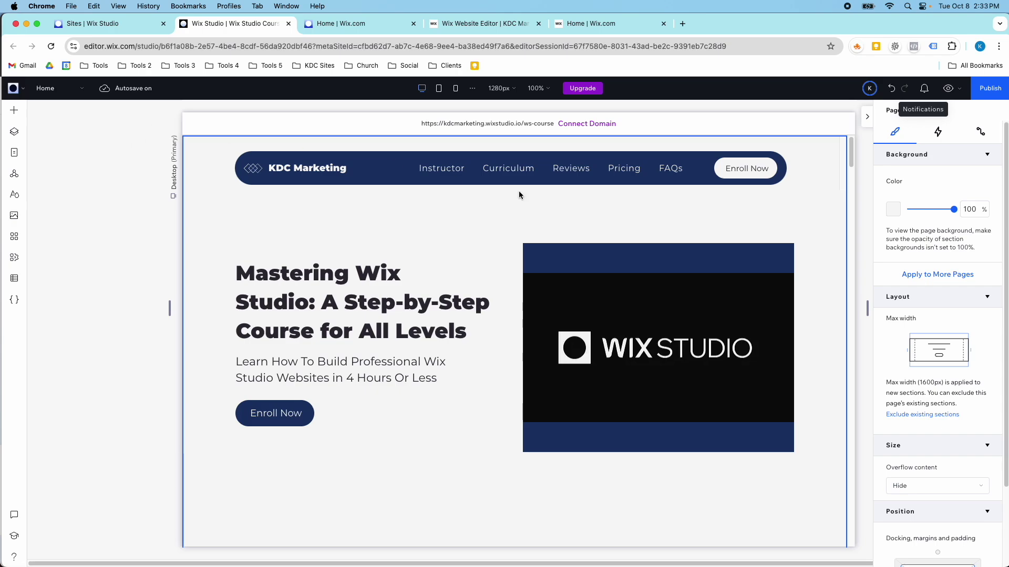
Collapse and re-expand the right inspector panel, then return to the KDC Marketing classic editor
click(867, 117)
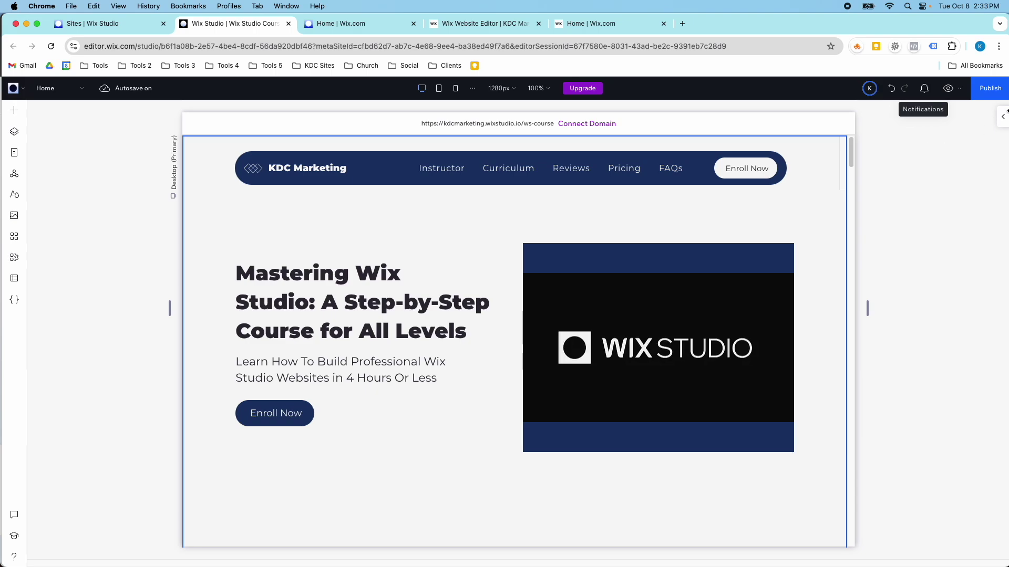
click(1004, 116)
scroll(952, 247, down, 2)
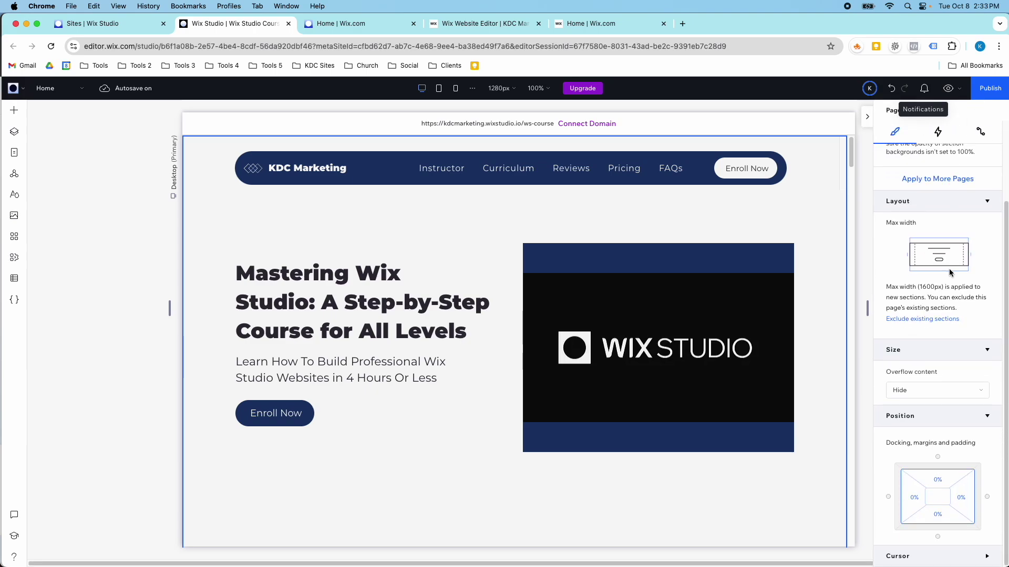
scroll(938, 359, up, 2)
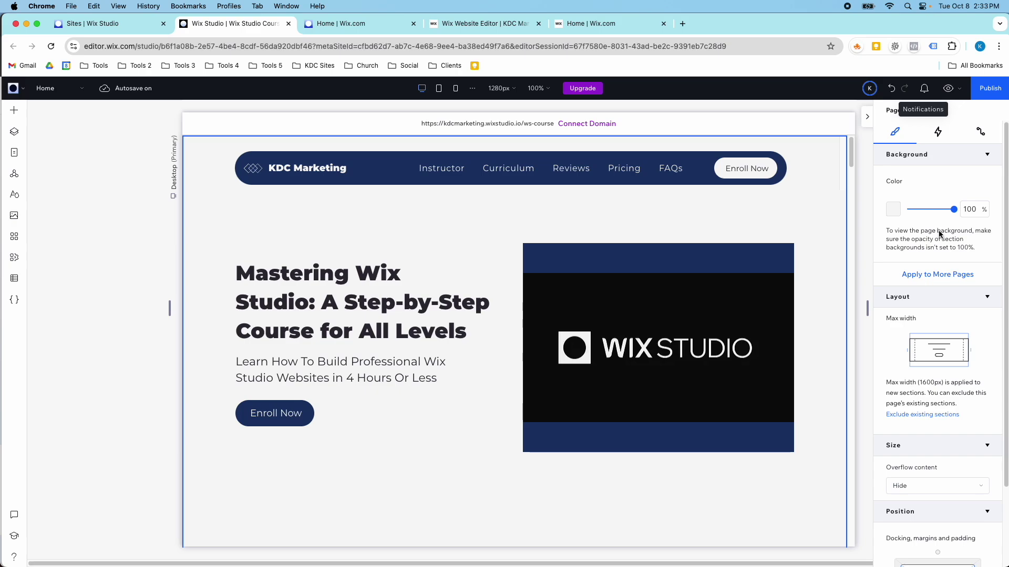
click(481, 23)
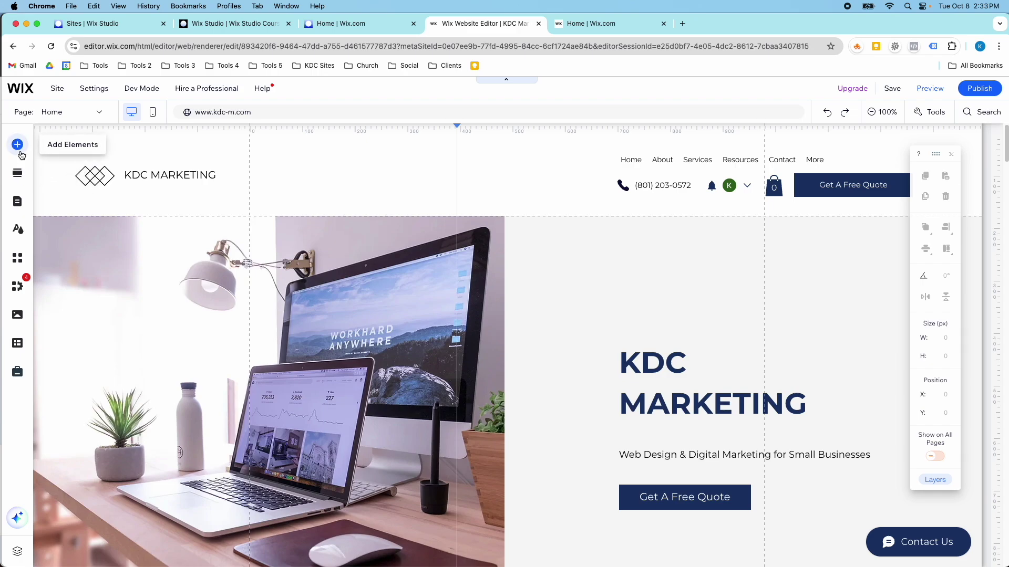
View the Text category in classic Add Elements, close it, and return to the Wix Studio editor
click(21, 153)
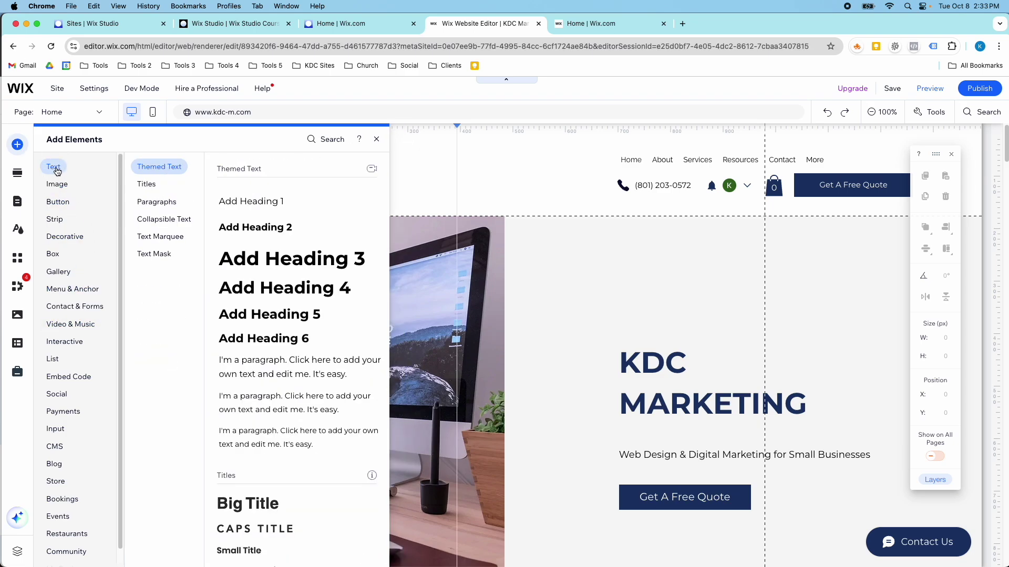
click(390, 139)
click(271, 24)
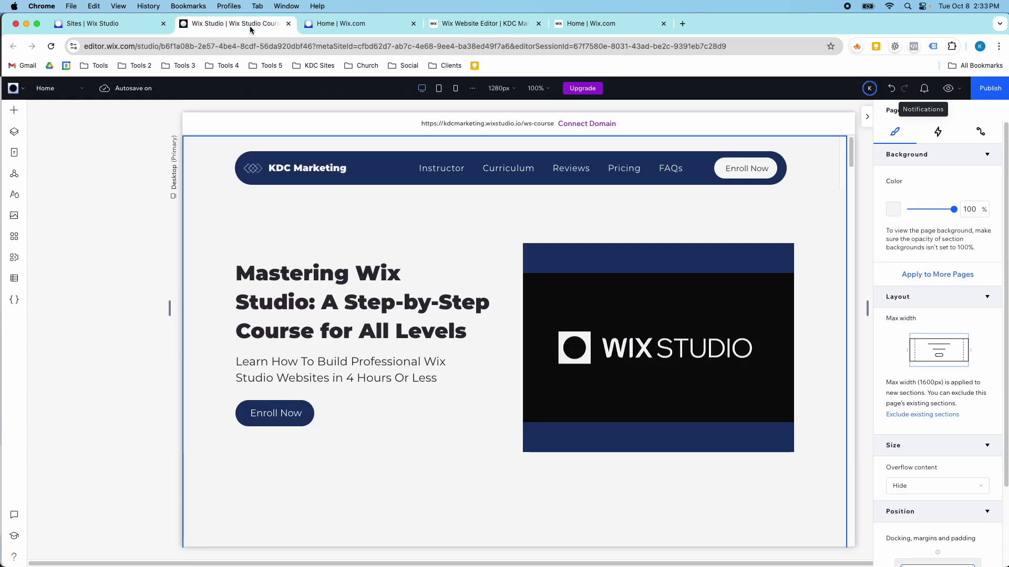
click(12, 111)
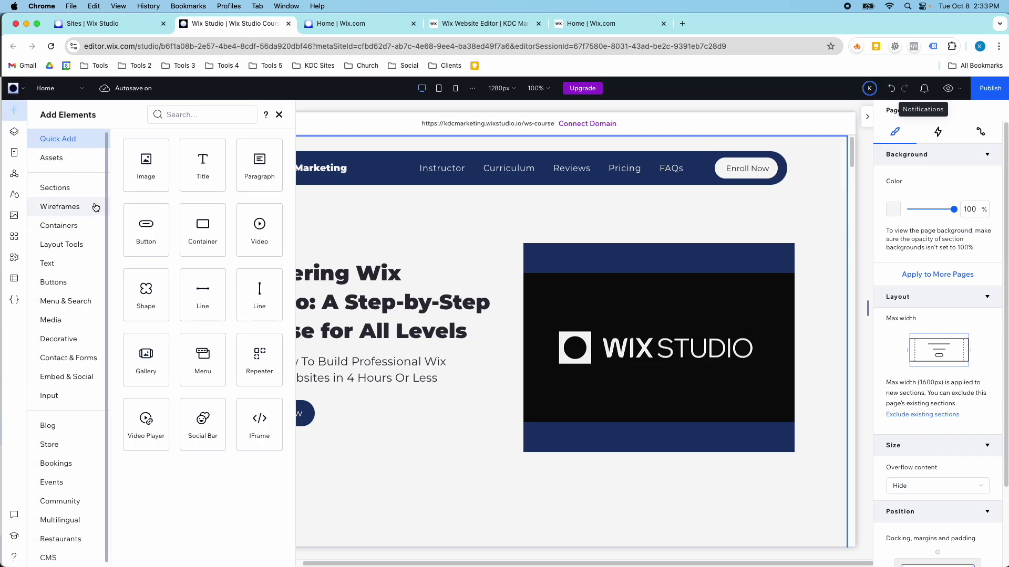
click(77, 212)
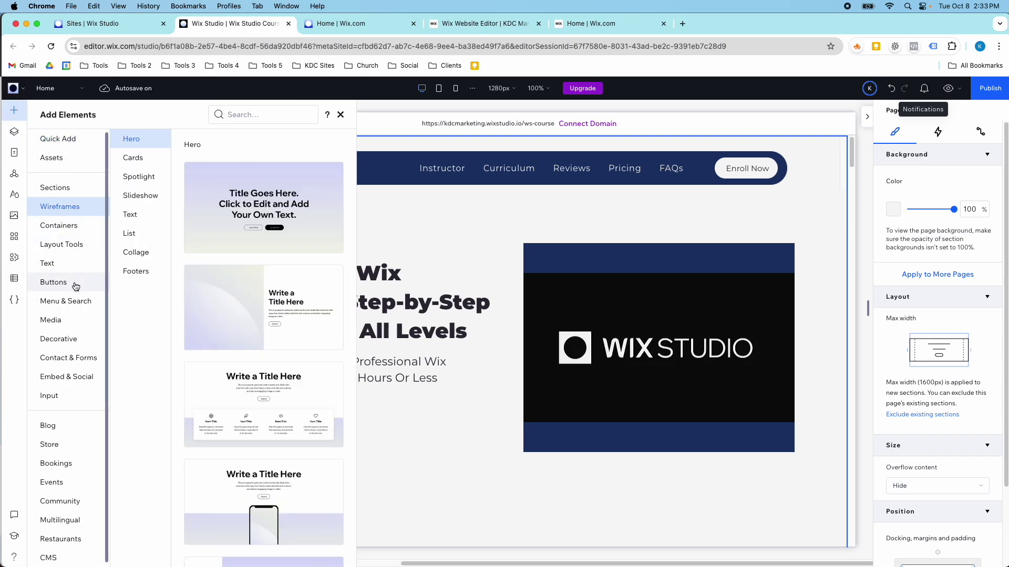
scroll(273, 273, down, 2)
scroll(287, 174, up, 2)
click(341, 116)
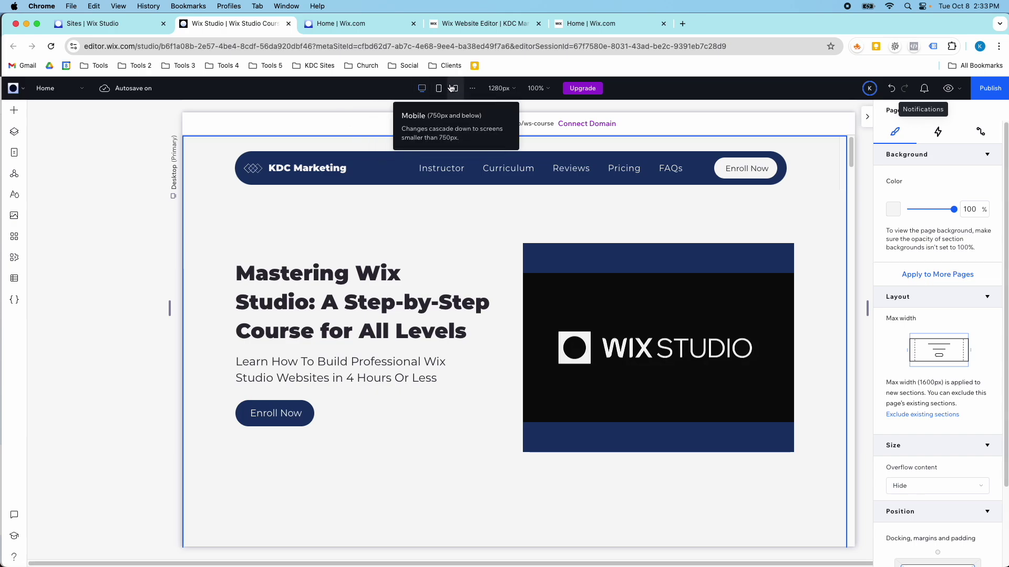
click(433, 23)
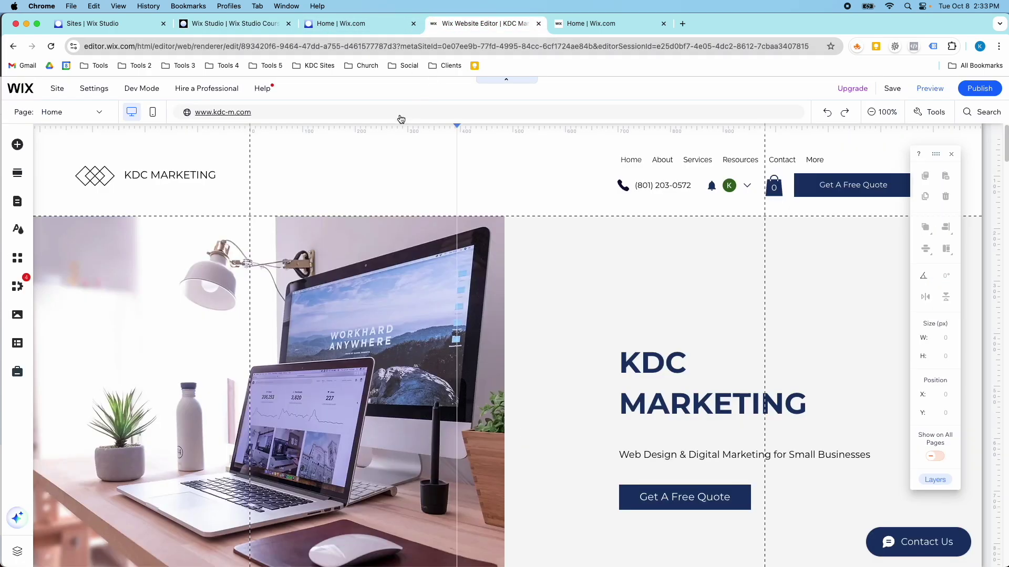
Open the Wix Studio Course dashboard, then open the KDC Marketing site's dashboard from its editor
click(332, 27)
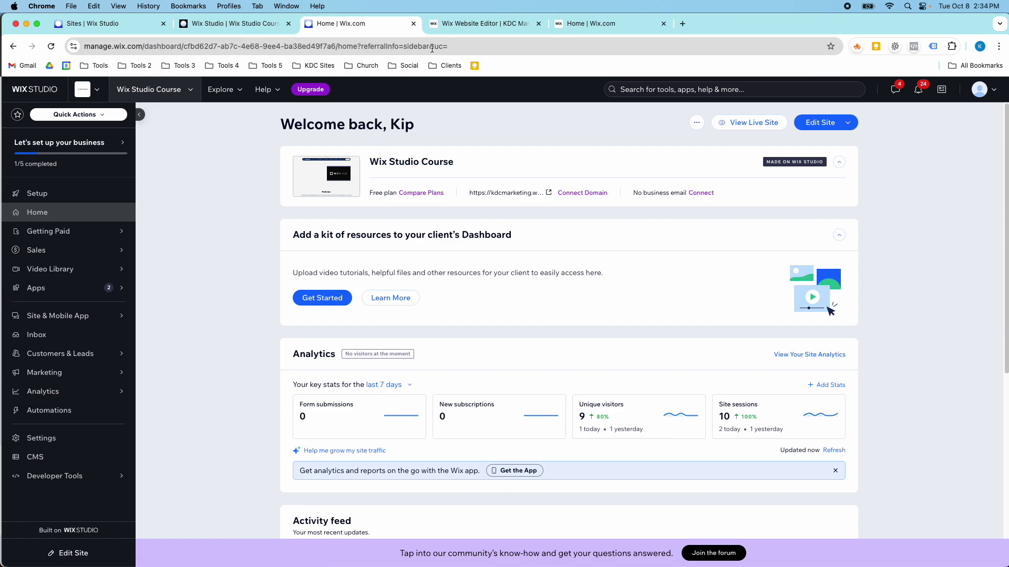
click(491, 21)
click(570, 25)
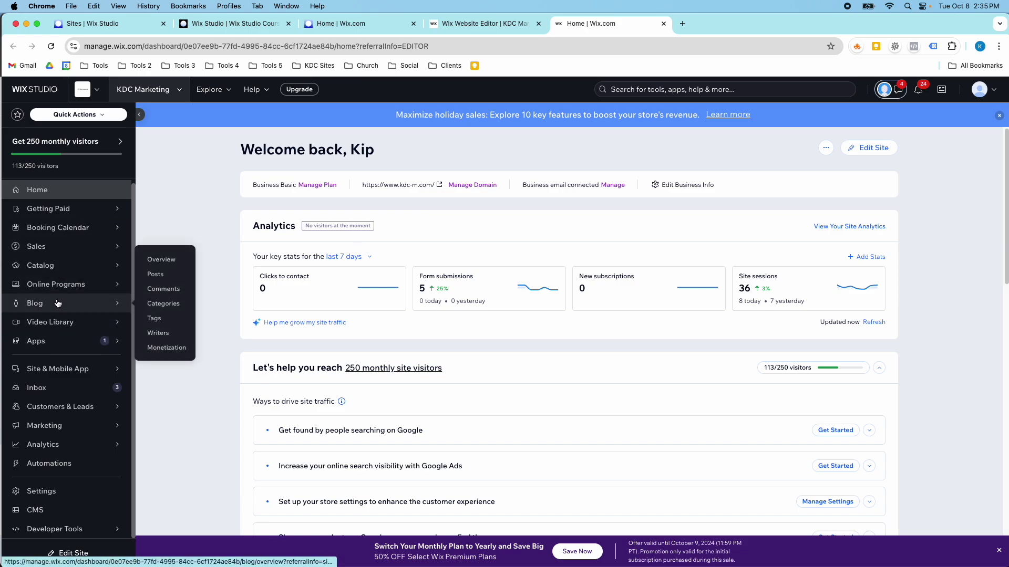
Browse the KDC Marketing dashboard's Catalog, Online Programs and Blog flyouts, then return to the course dashboard
mouse_move(61, 263)
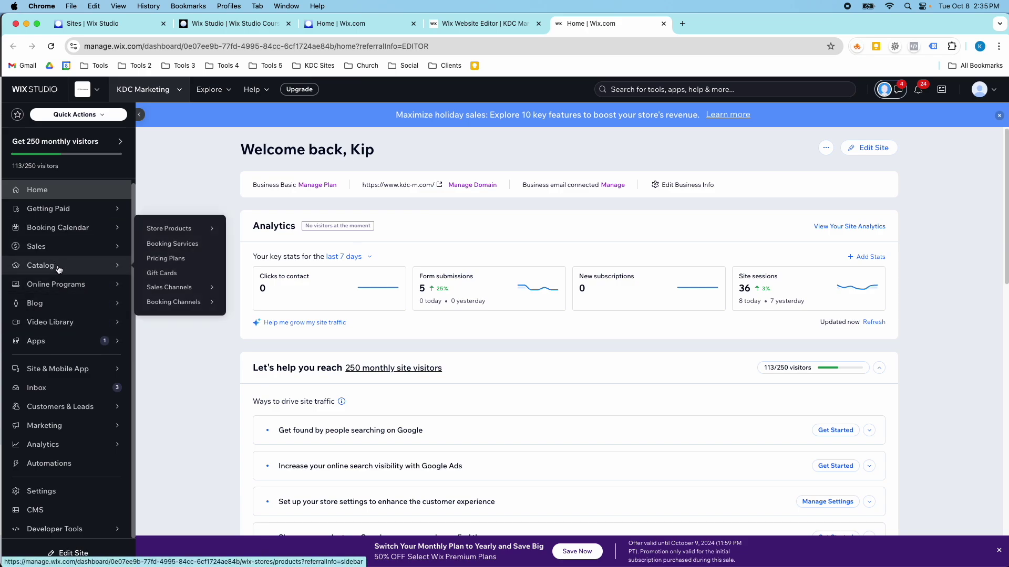
mouse_move(59, 285)
mouse_move(60, 307)
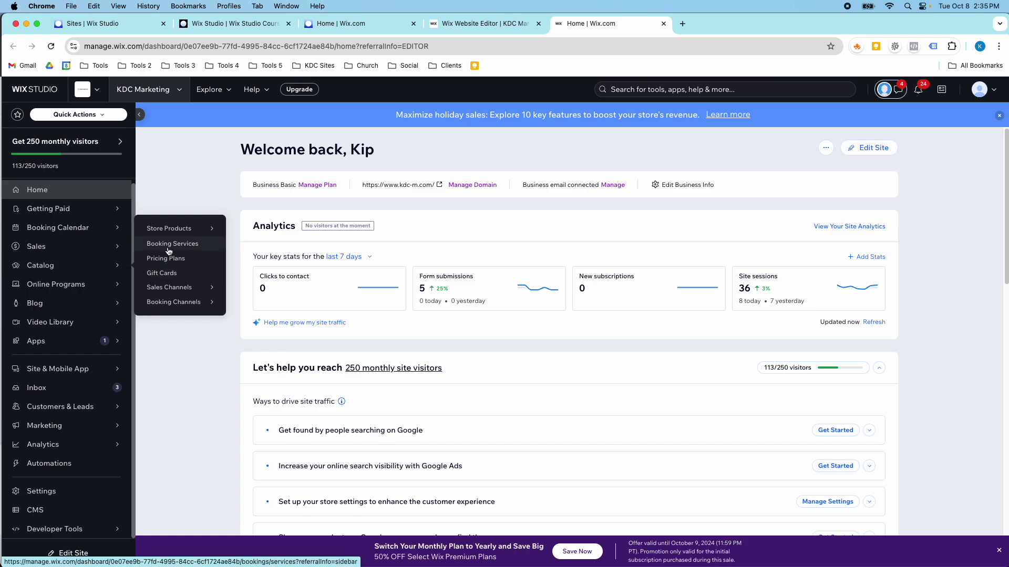
mouse_move(167, 228)
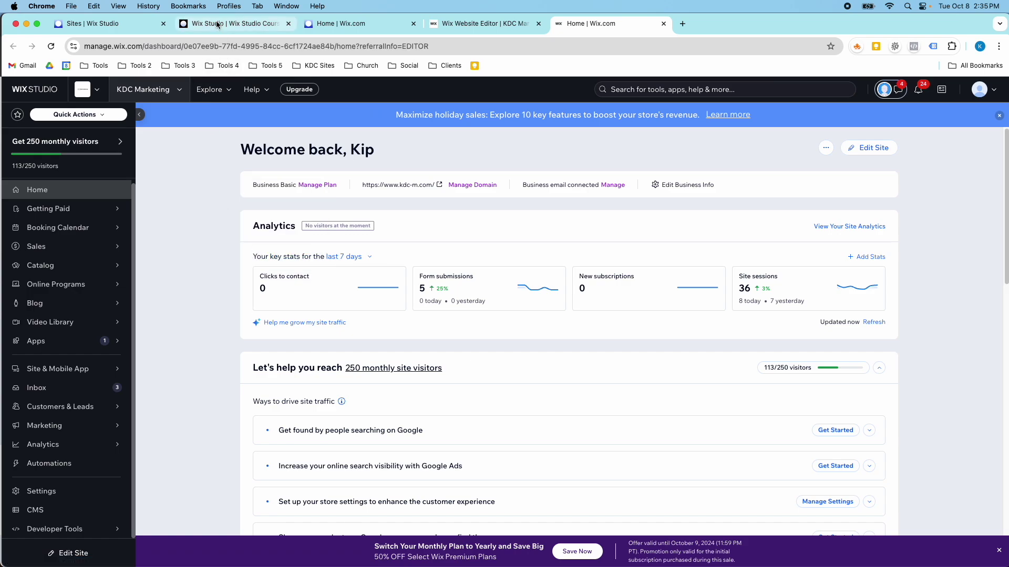
click(306, 26)
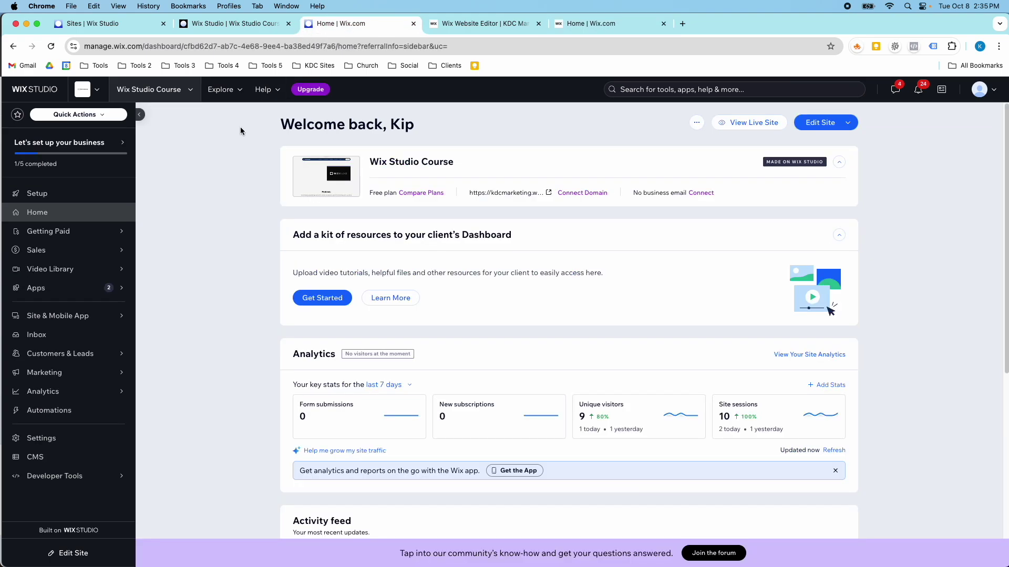
Open the App Market from the Apps flyout in the course site's dashboard sidebar
mouse_move(99, 272)
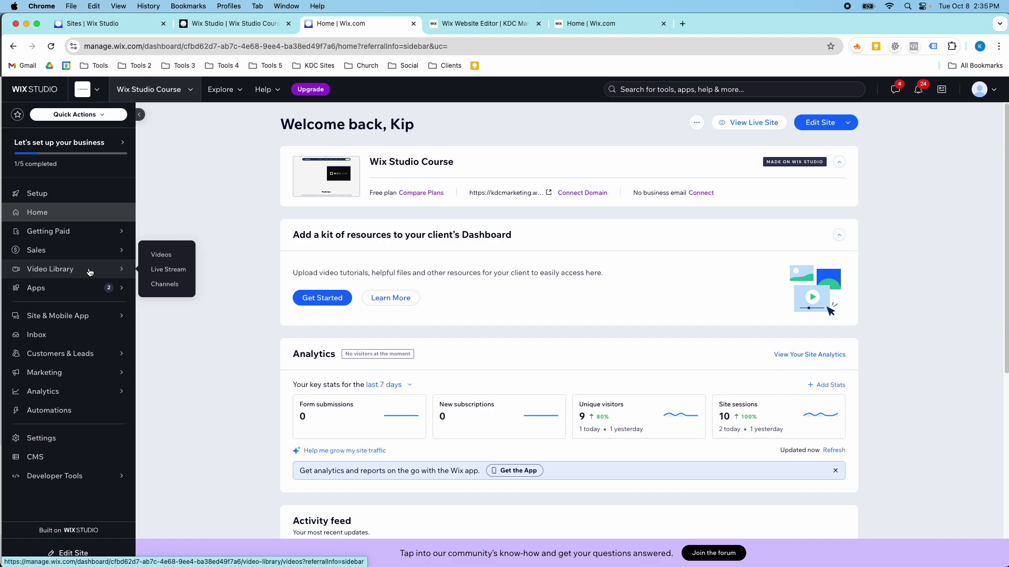
mouse_move(87, 234)
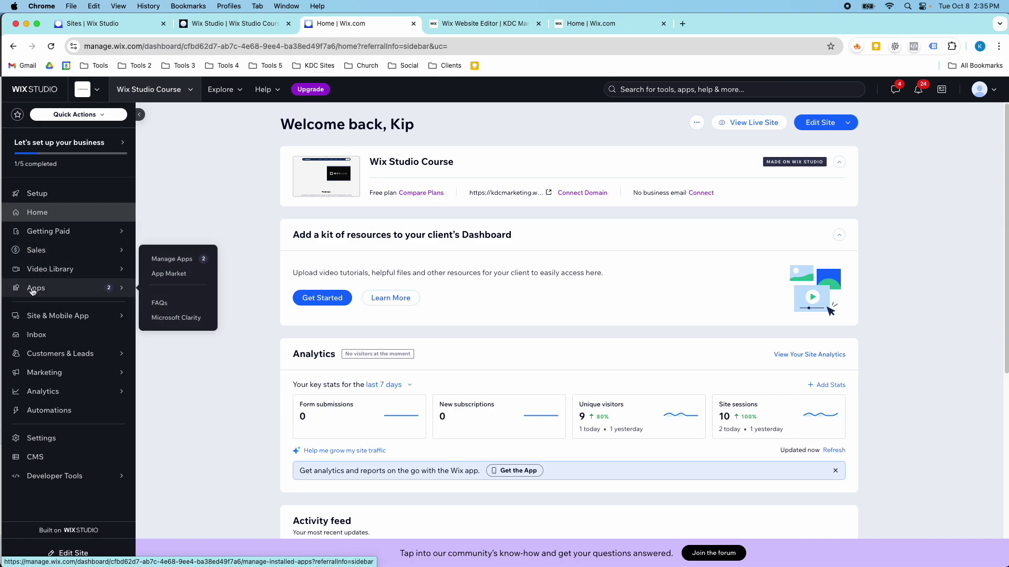
click(155, 275)
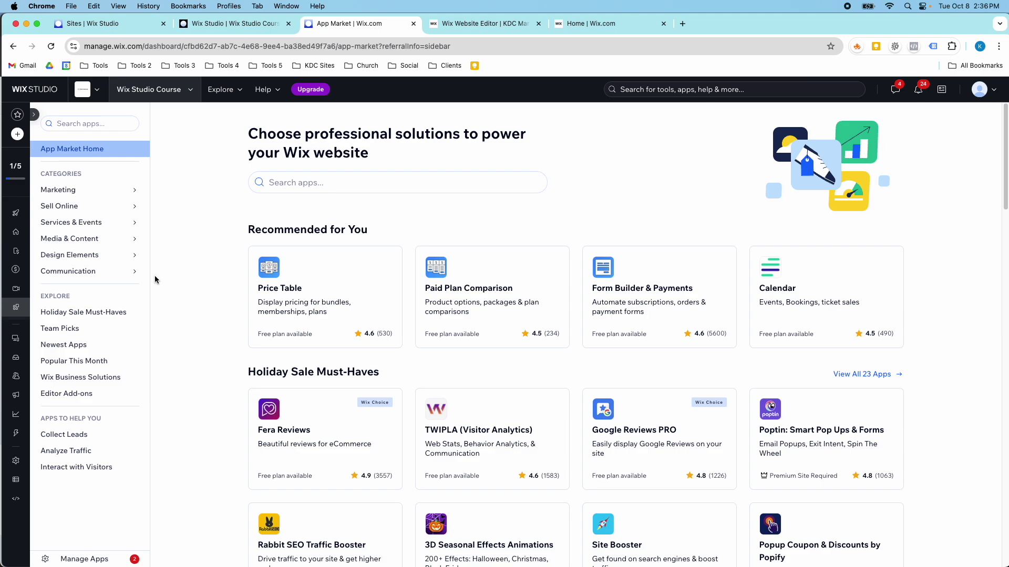
View Wix Pricing Plans within the Wix Business Solutions collection, then expand the dashboard navigation
click(91, 376)
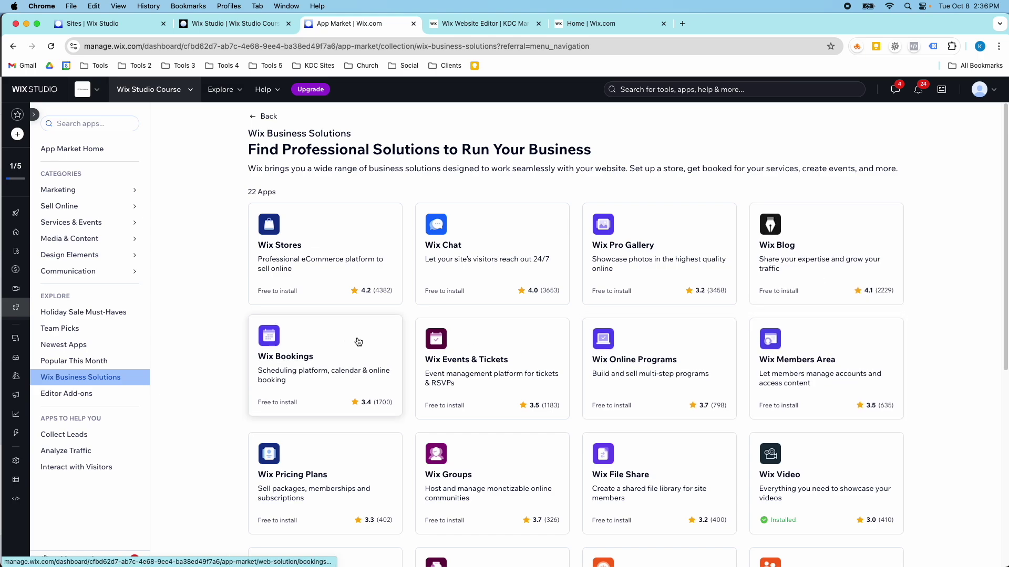
scroll(626, 363, down, 3)
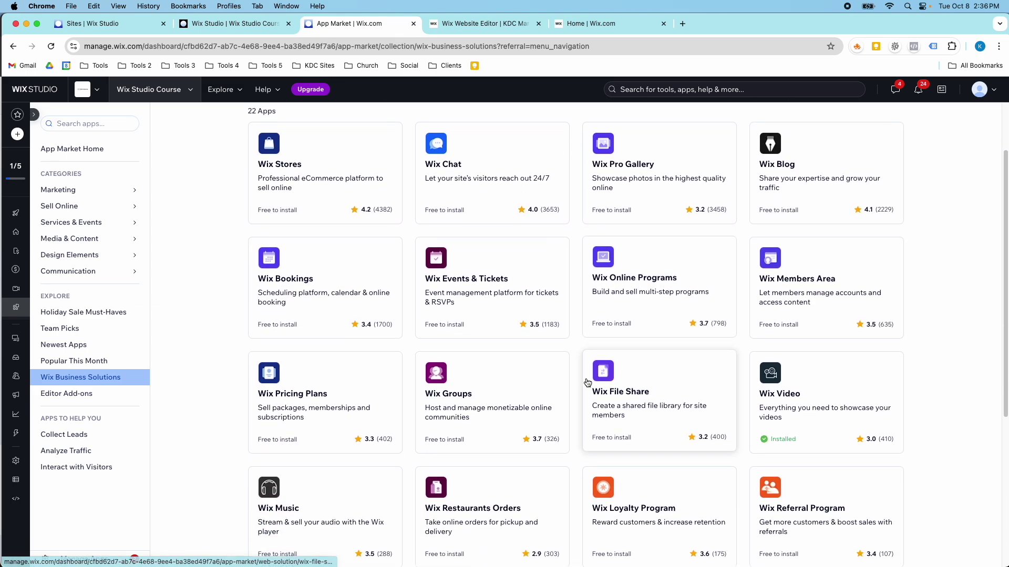
click(350, 399)
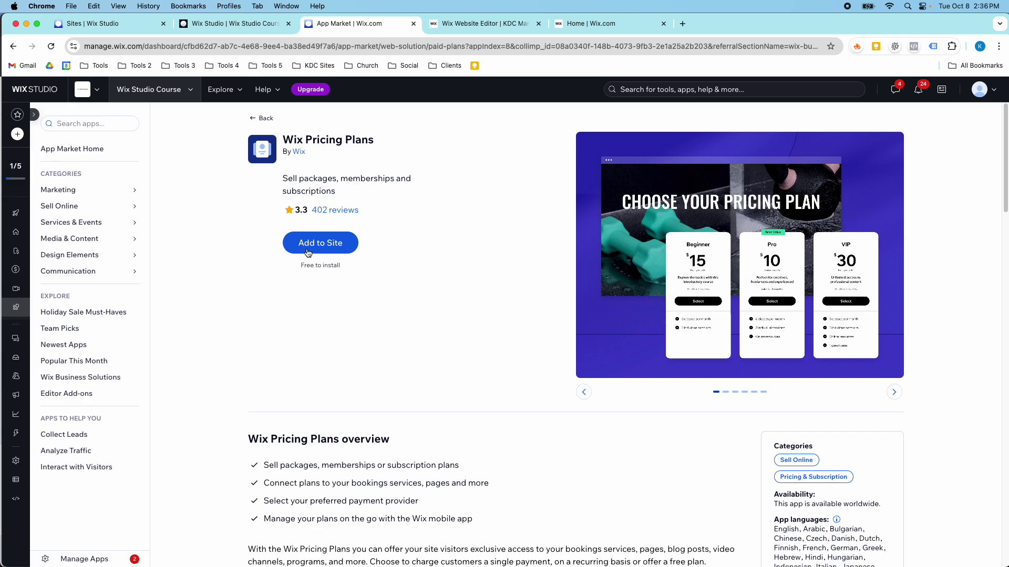
click(253, 119)
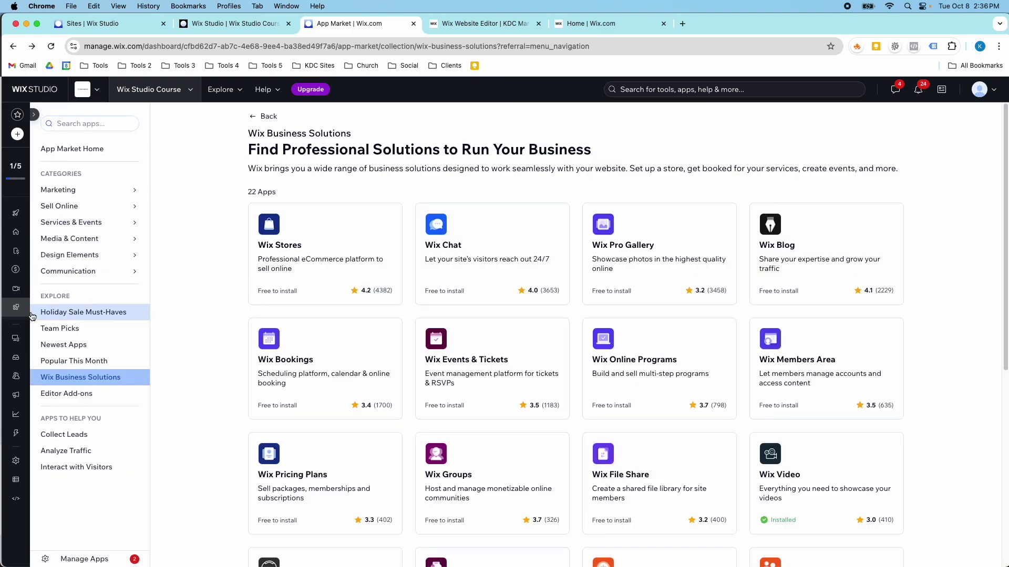
click(35, 116)
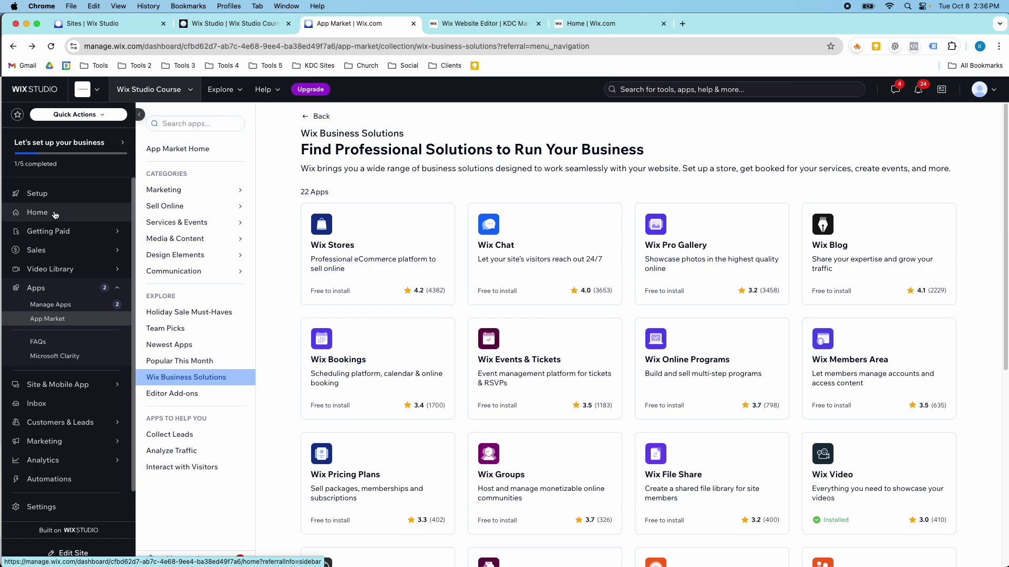
scroll(368, 378, down, 3)
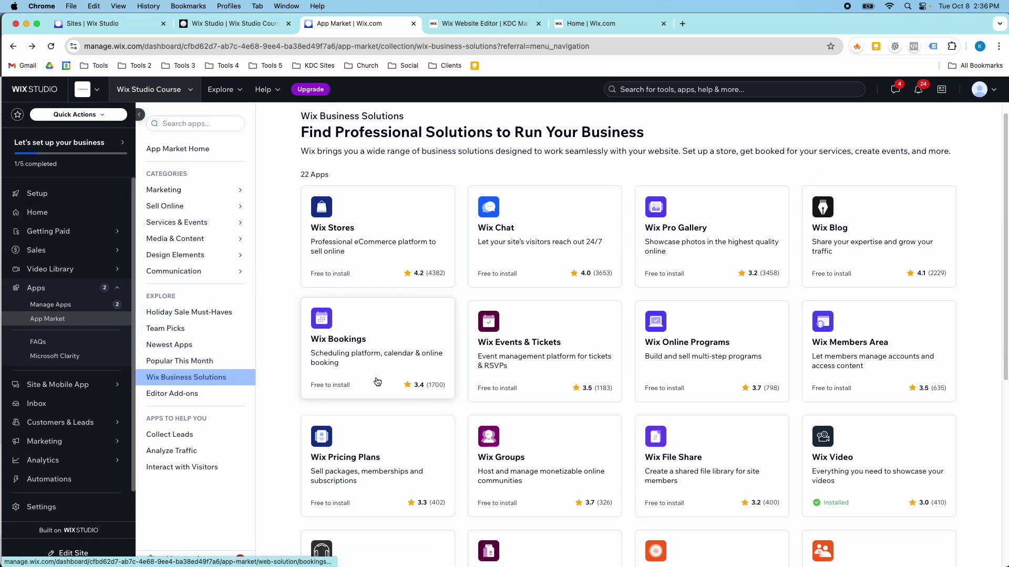
scroll(381, 399, down, 1)
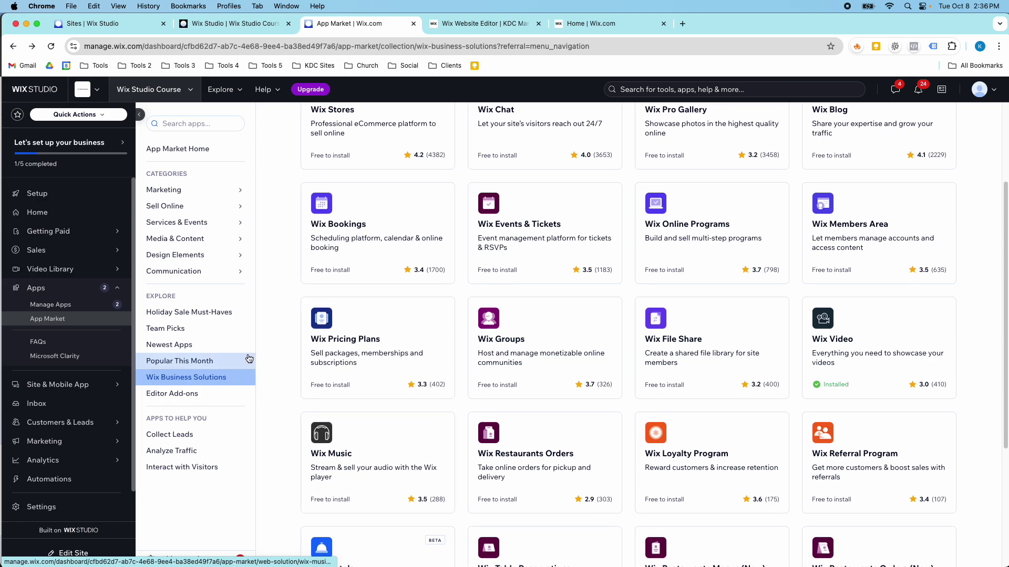
mouse_move(187, 197)
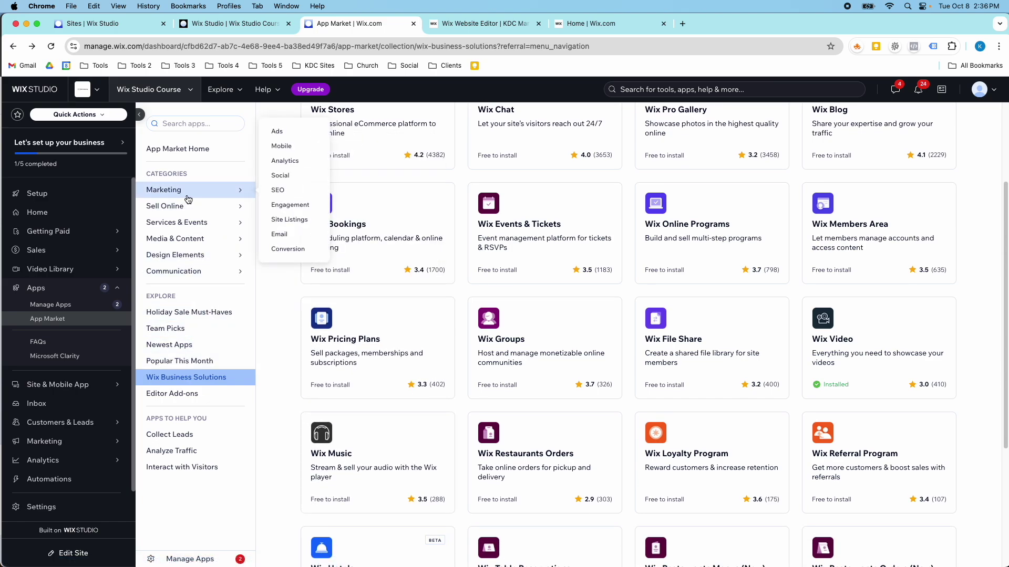
scroll(450, 361, down, 2)
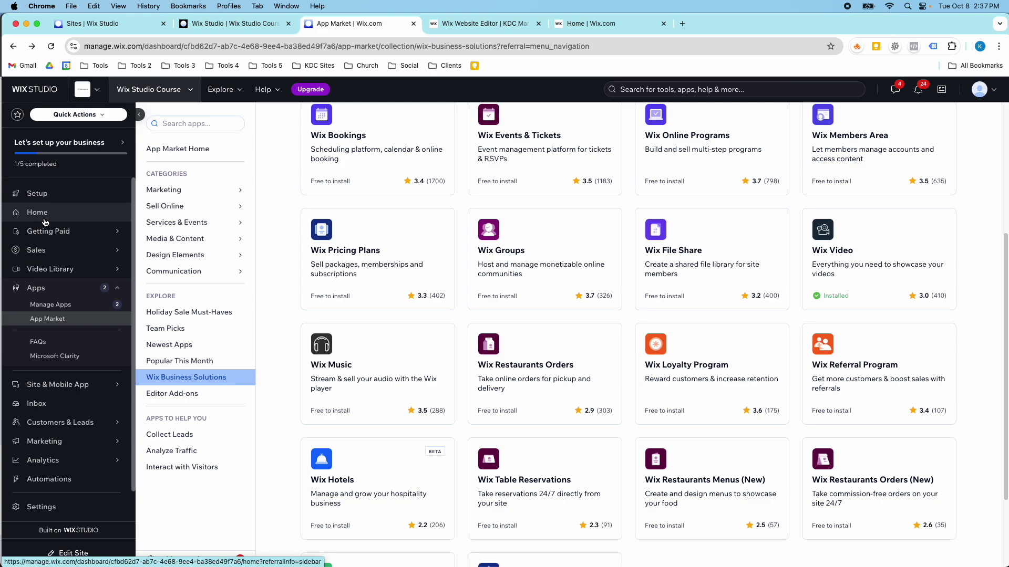
scroll(297, 212, up, 5)
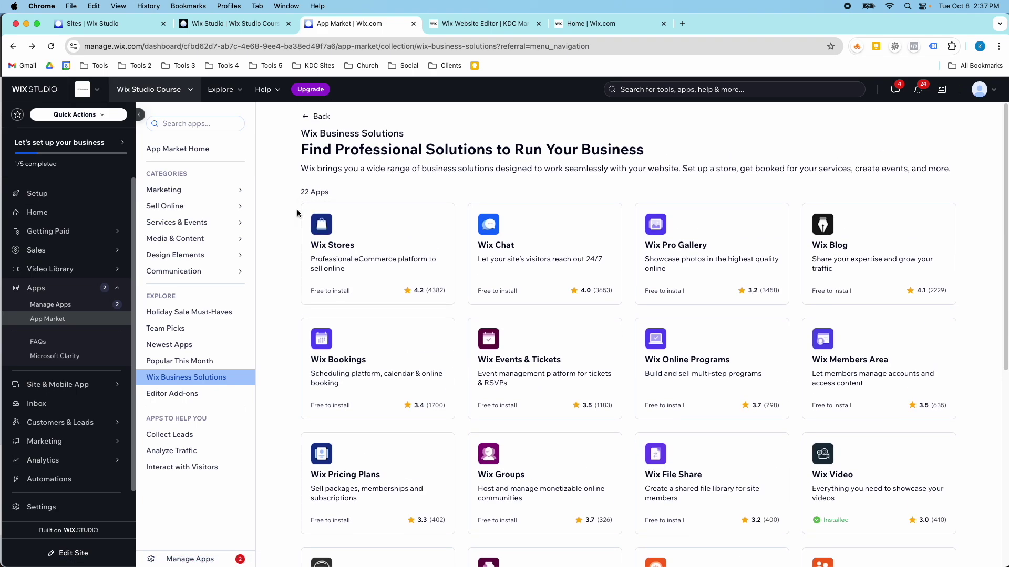
key(super+grave)
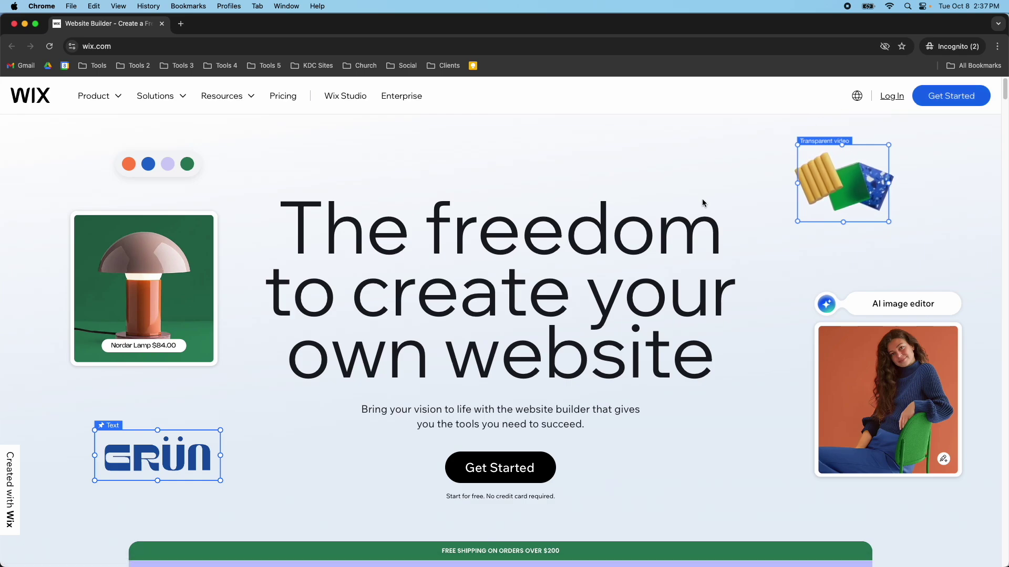
Scroll the incognito wix.com homepage down and back up to its headline
scroll(702, 207, down, 5)
scroll(686, 212, down, 5)
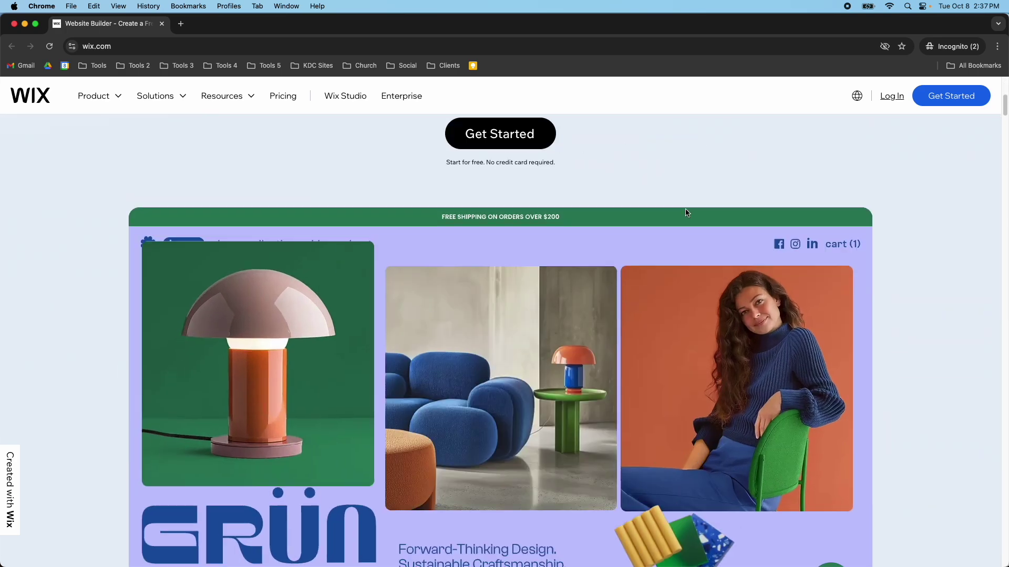
scroll(686, 211, up, 10)
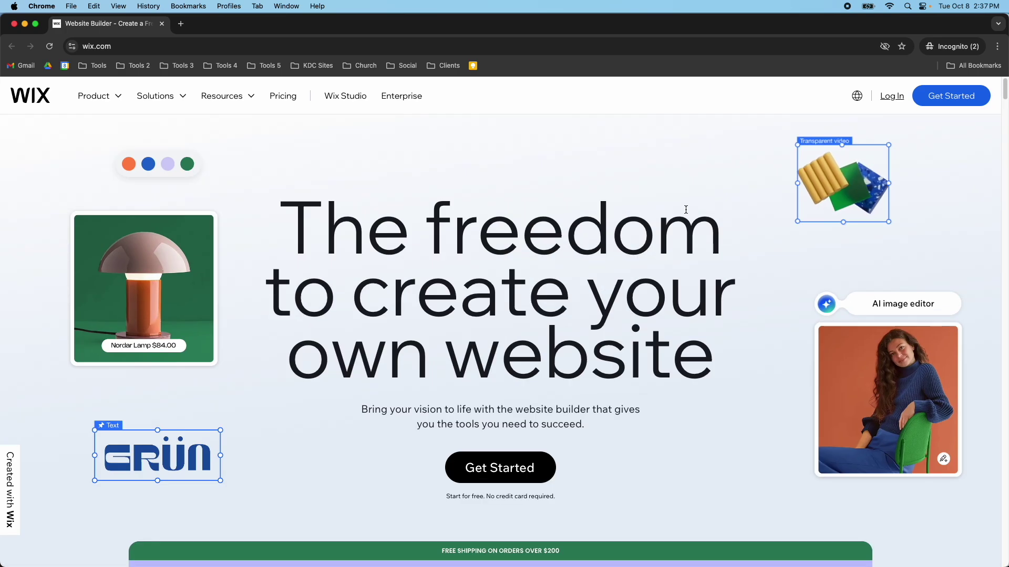
Browse the Wix Studio product page from wix.com, then return to the Website Builder page
click(342, 96)
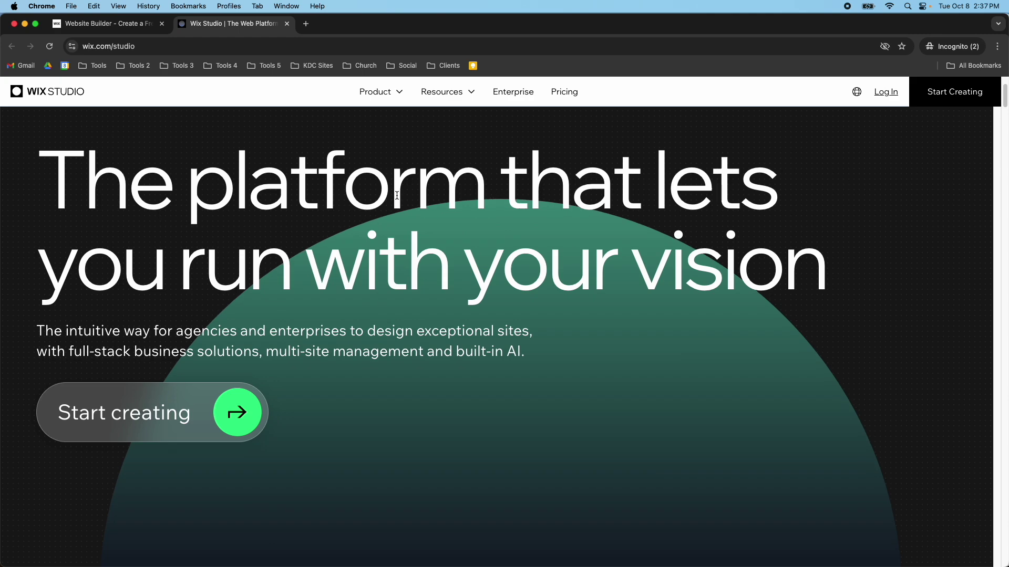
scroll(396, 196, down, 5)
scroll(396, 196, down, 10)
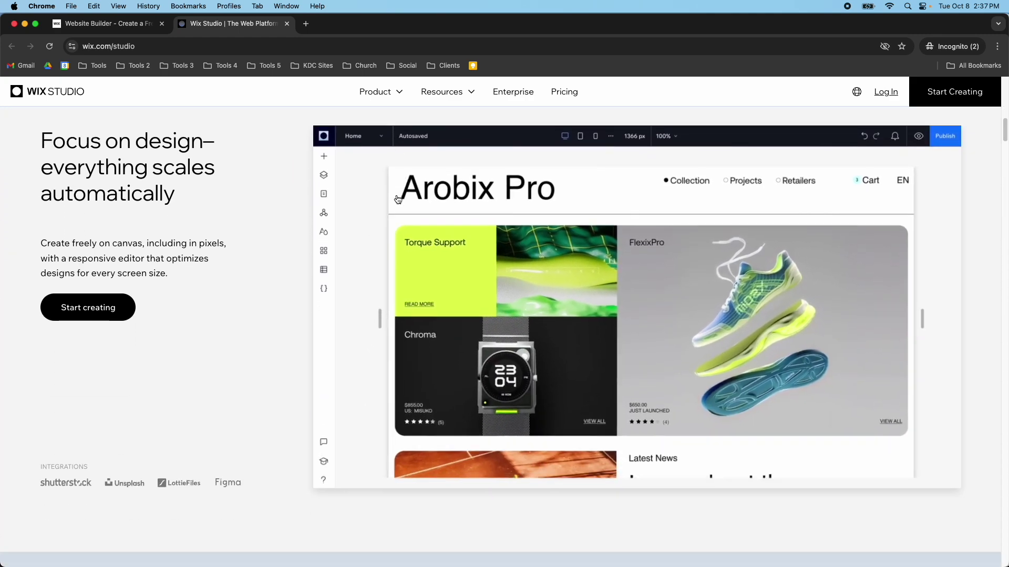
scroll(396, 198, up, 6)
scroll(397, 198, up, 3)
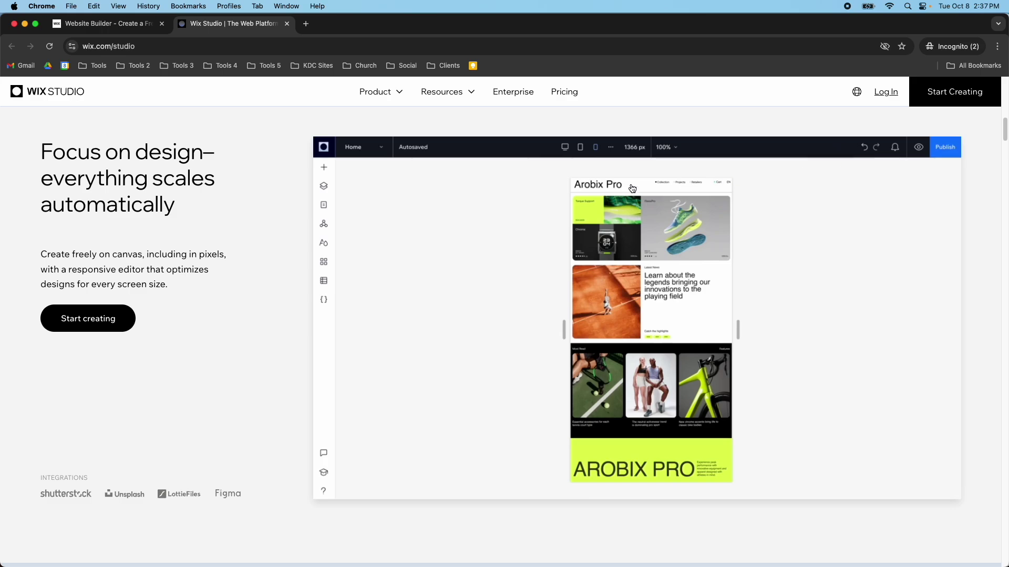
scroll(371, 260, down, 4)
scroll(373, 262, up, 15)
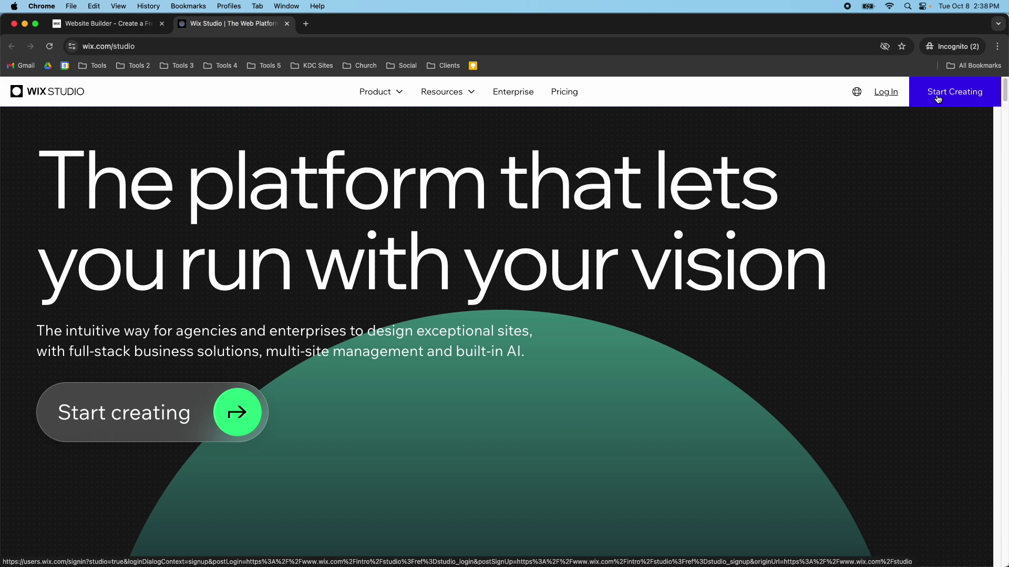
click(122, 26)
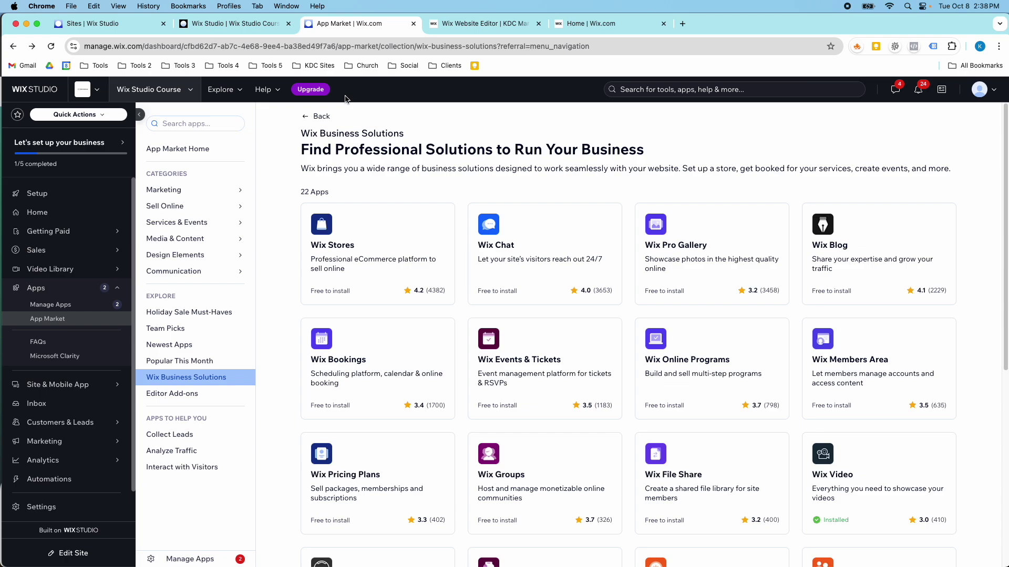
Bring the KDC Marketing site in the classic Wix editor to the front
click(432, 29)
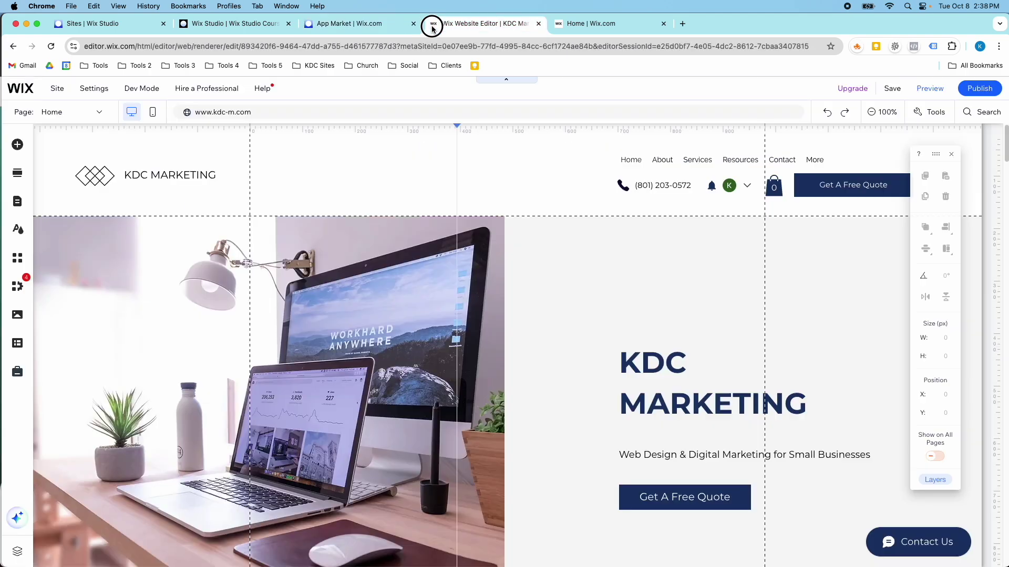
Preview the KDC Marketing homepage, scroll through it, and return to the editor
click(917, 91)
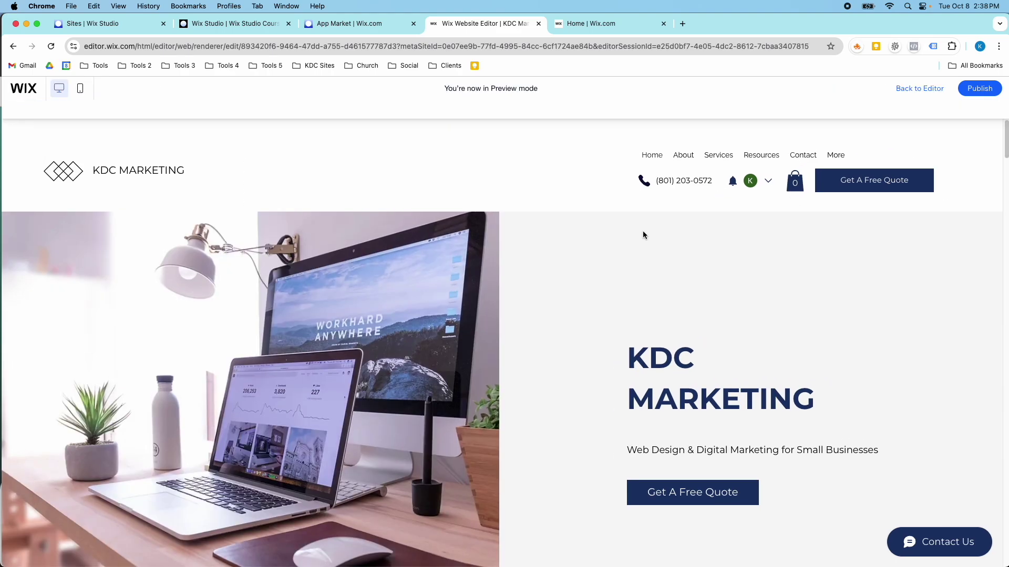
scroll(619, 239, down, 2)
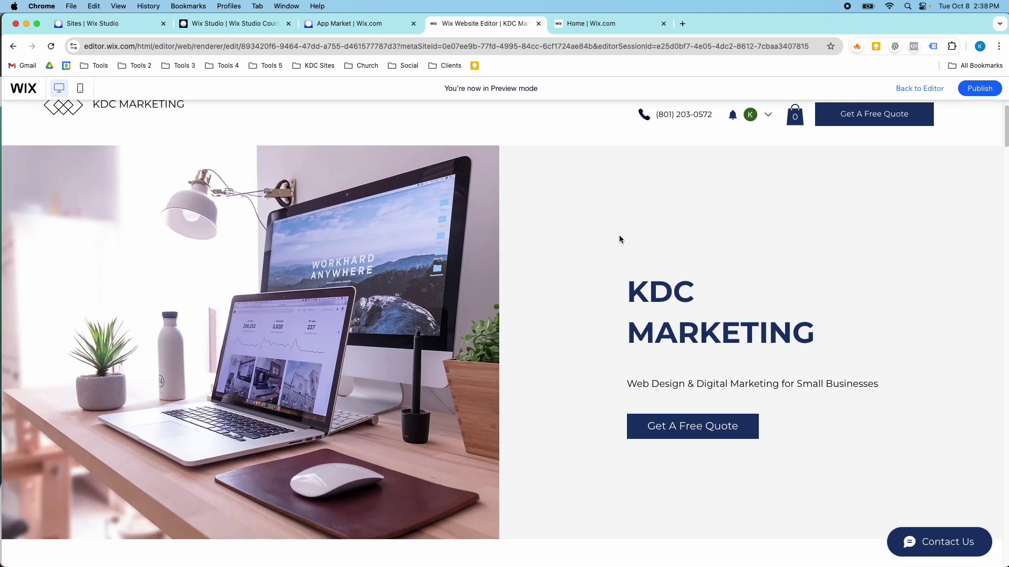
scroll(623, 273, down, 8)
scroll(622, 275, up, 10)
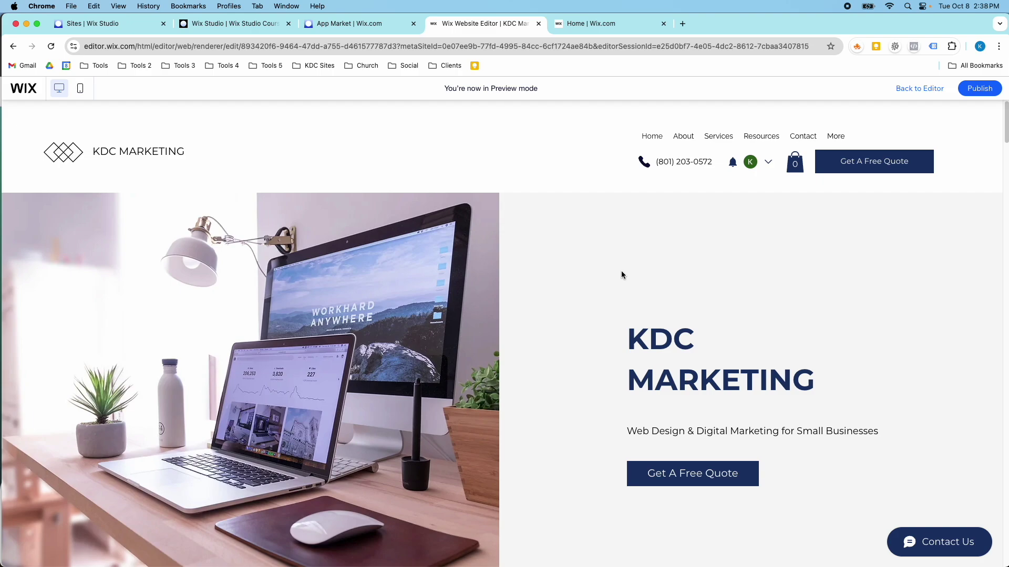
click(900, 89)
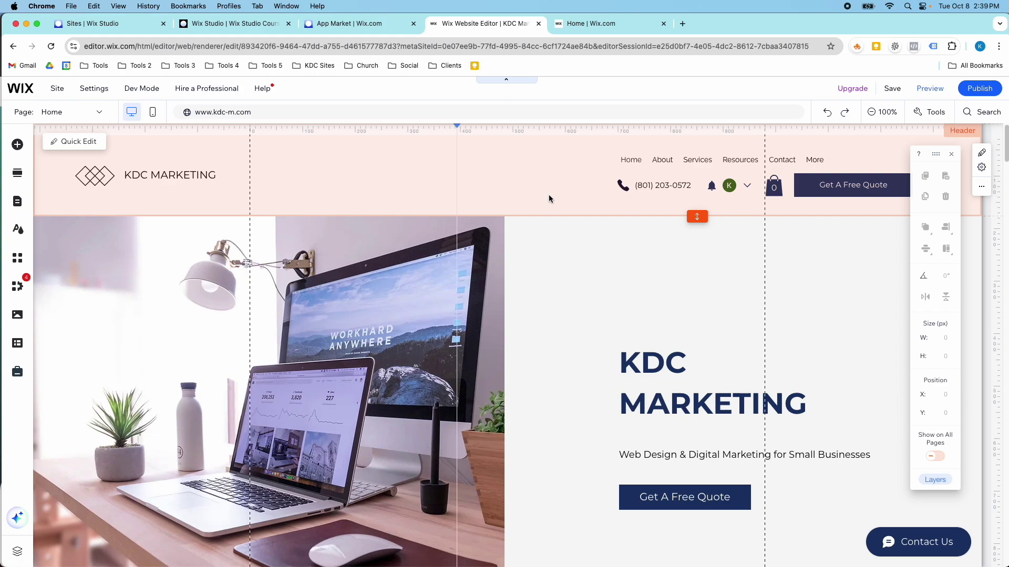
Preview the Wix Studio Course site, resume editing, then switch to the KDC Marketing editor
click(250, 28)
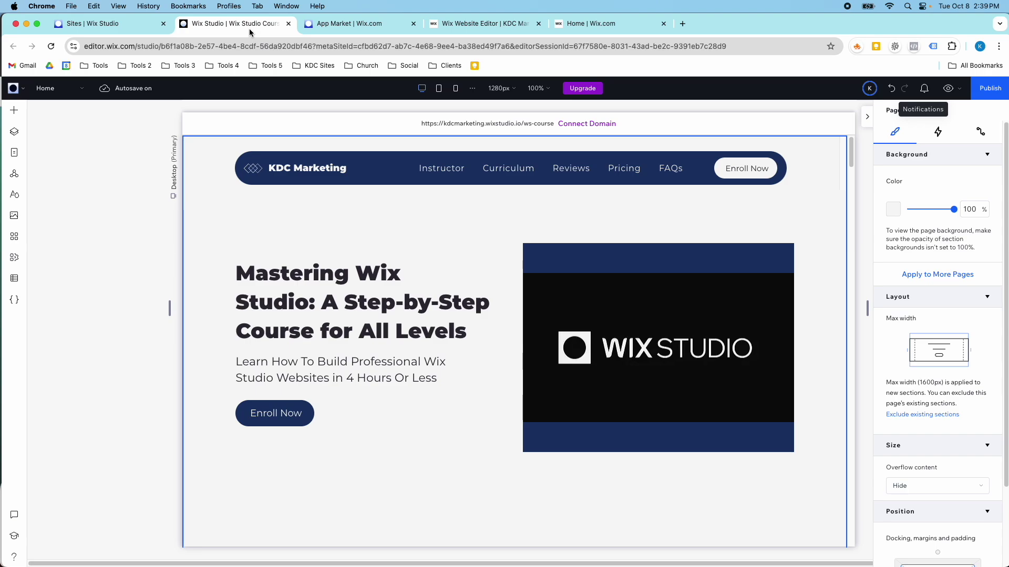
click(949, 89)
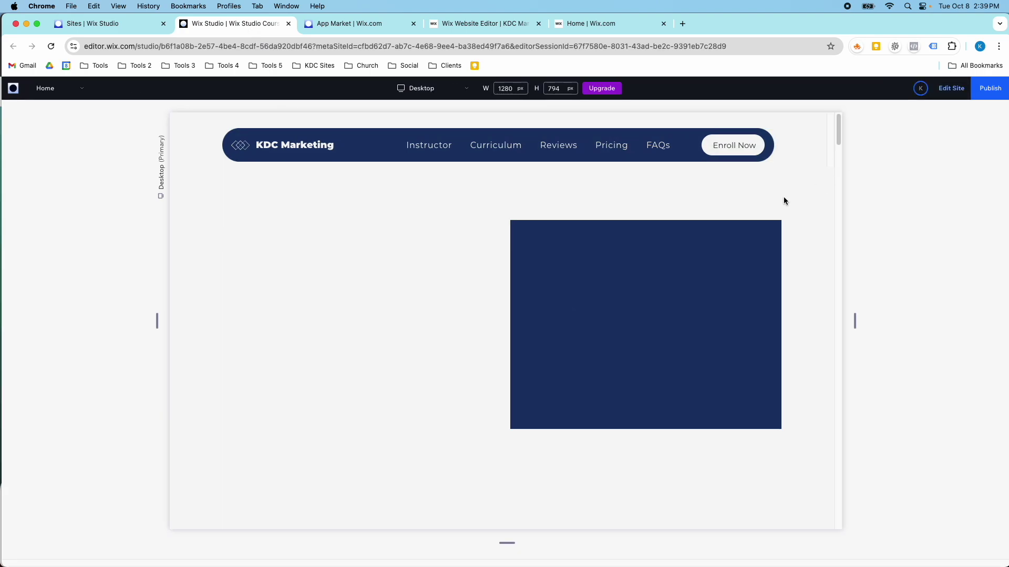
scroll(768, 213, down, 5)
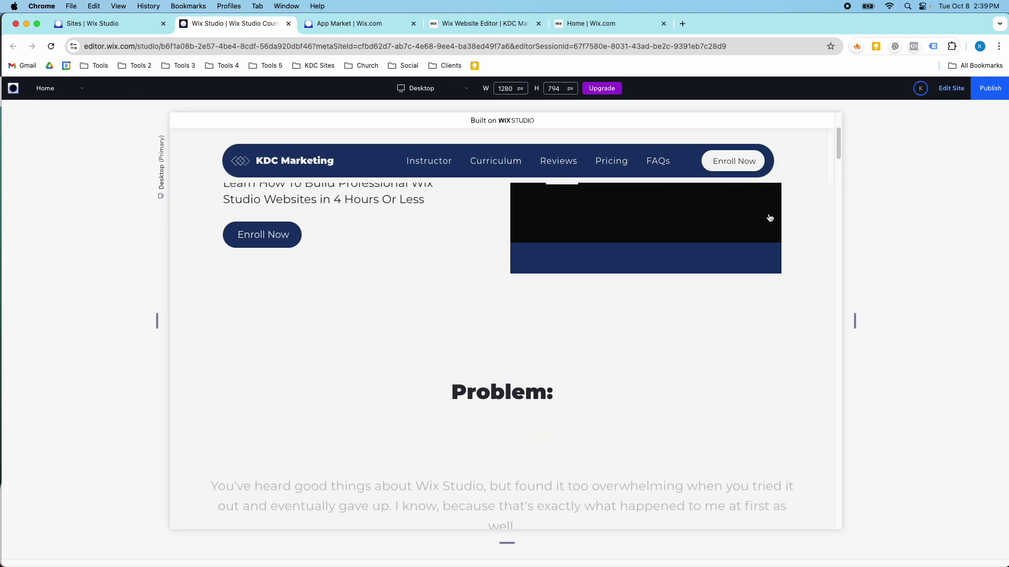
scroll(769, 217, down, 10)
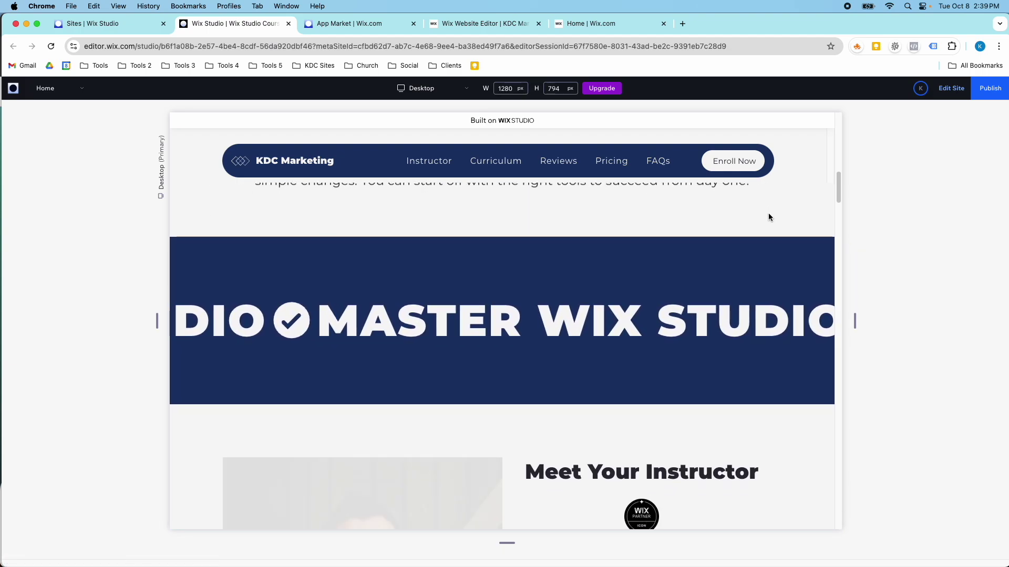
scroll(768, 217, down, 3)
scroll(769, 217, up, 10)
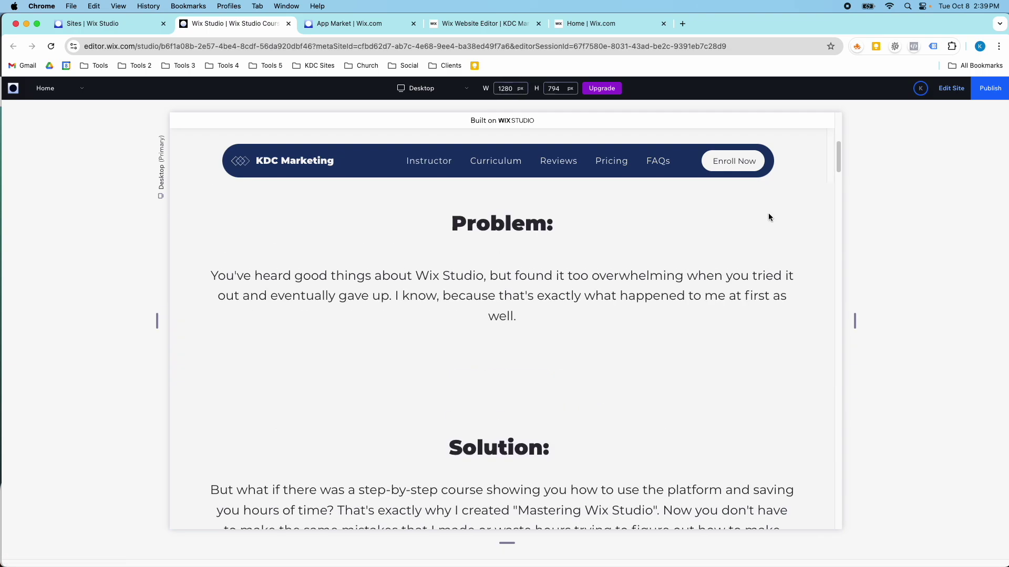
scroll(768, 217, up, 5)
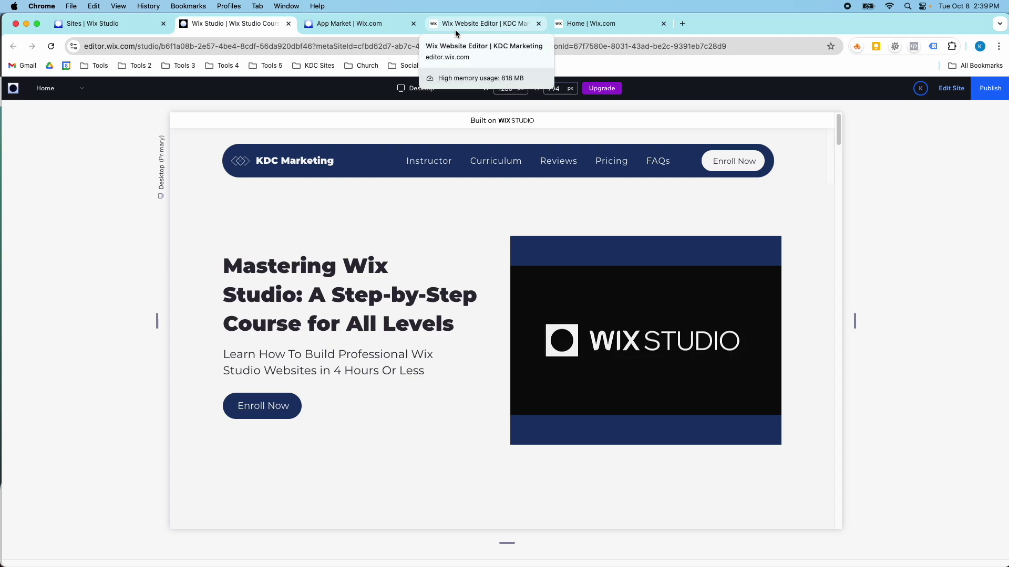
click(952, 88)
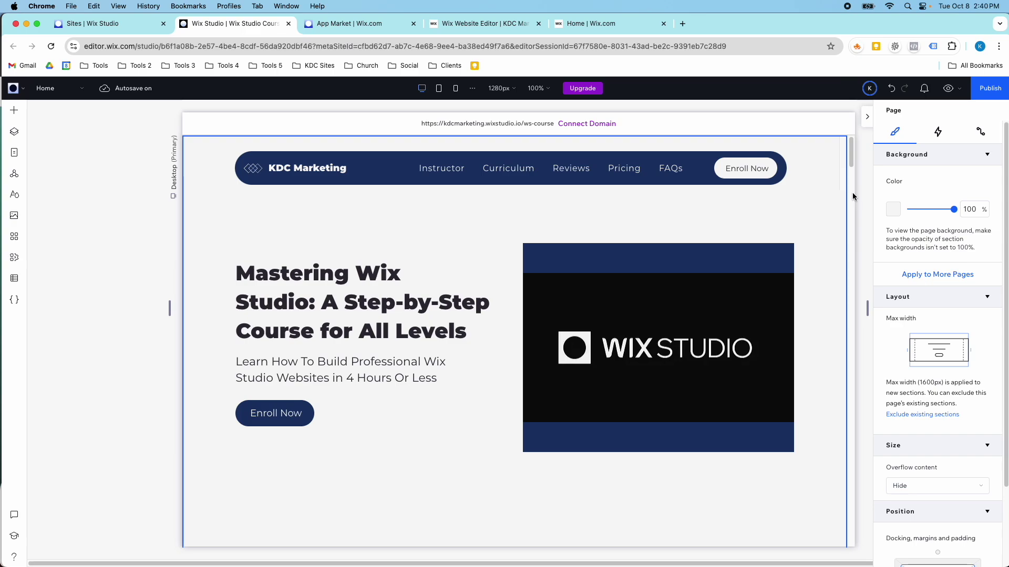
click(512, 25)
scroll(473, 237, down, 7)
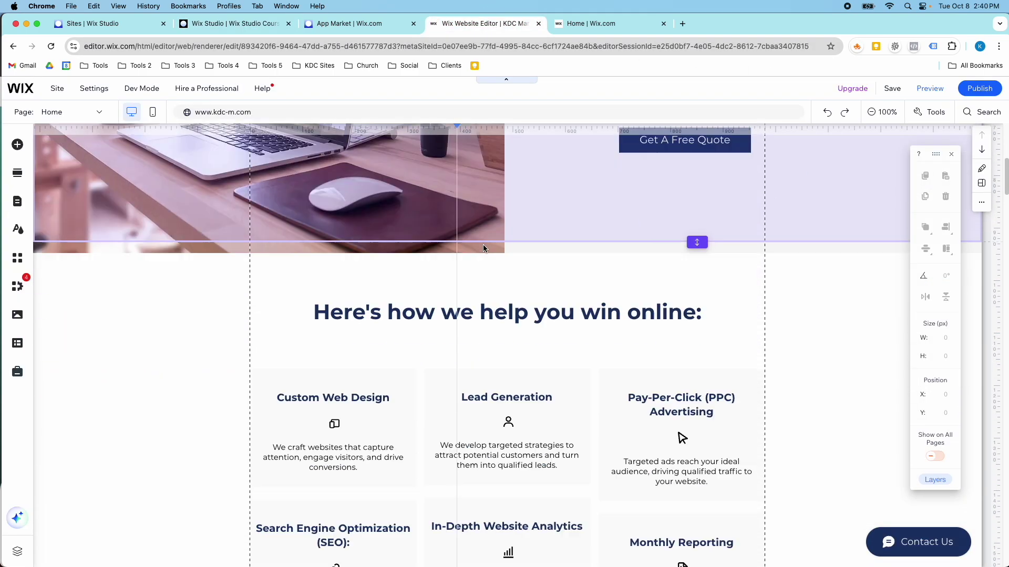
scroll(484, 247, down, 3)
scroll(485, 248, up, 10)
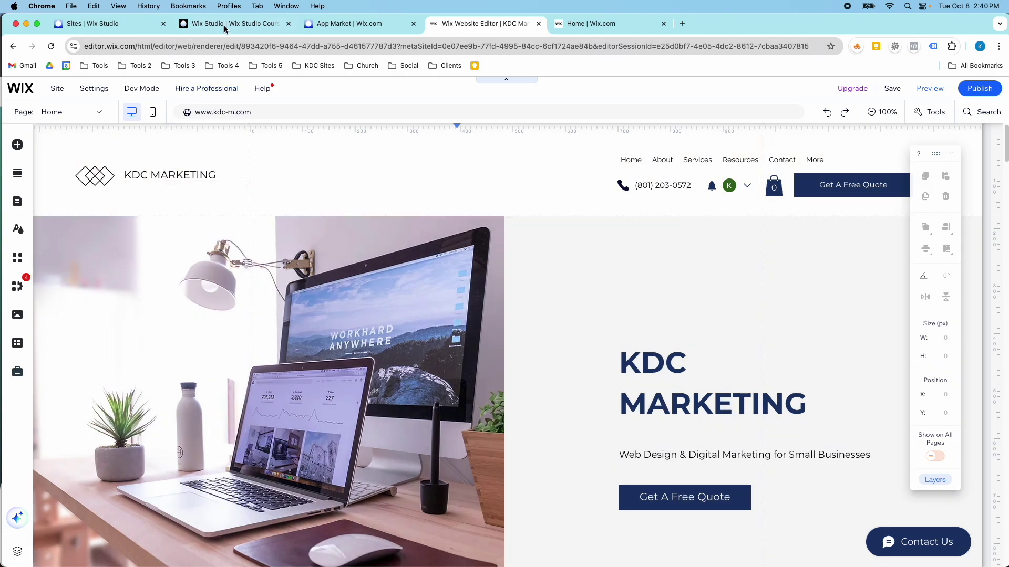
click(227, 24)
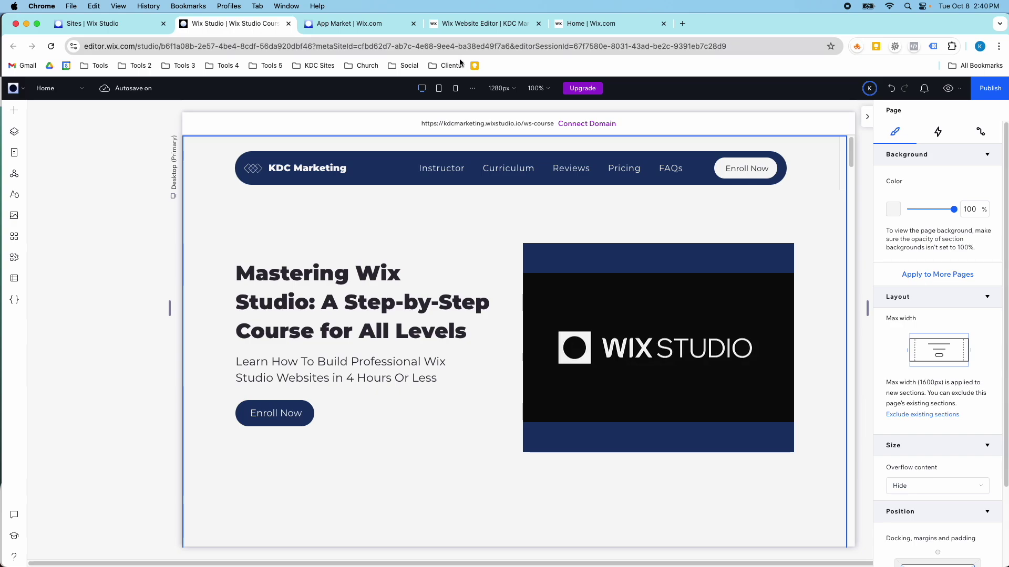
click(948, 90)
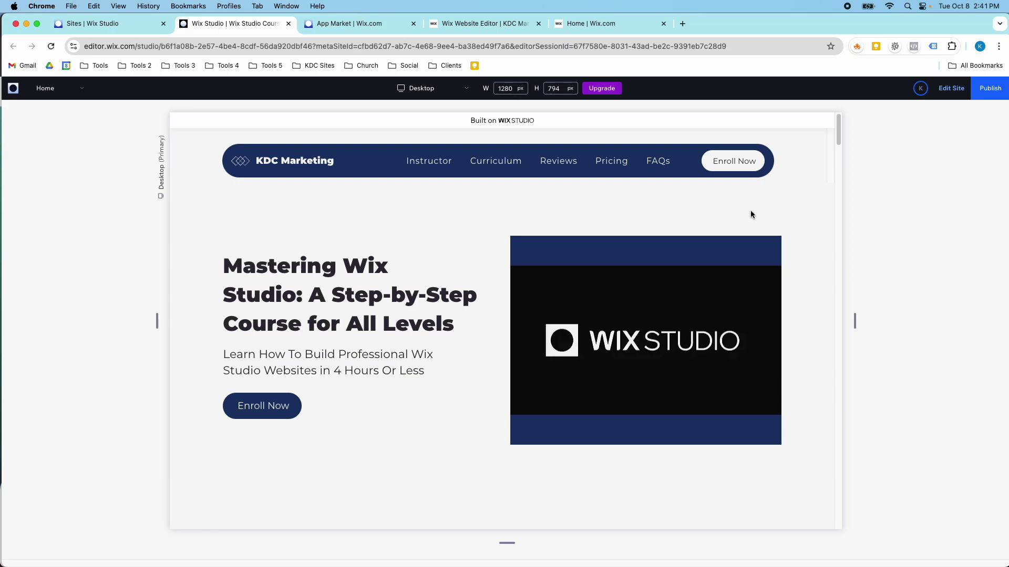
Scroll the course preview down to the 'Join 80+ students in 31+ different countries' testimonials
scroll(732, 372, down, 3)
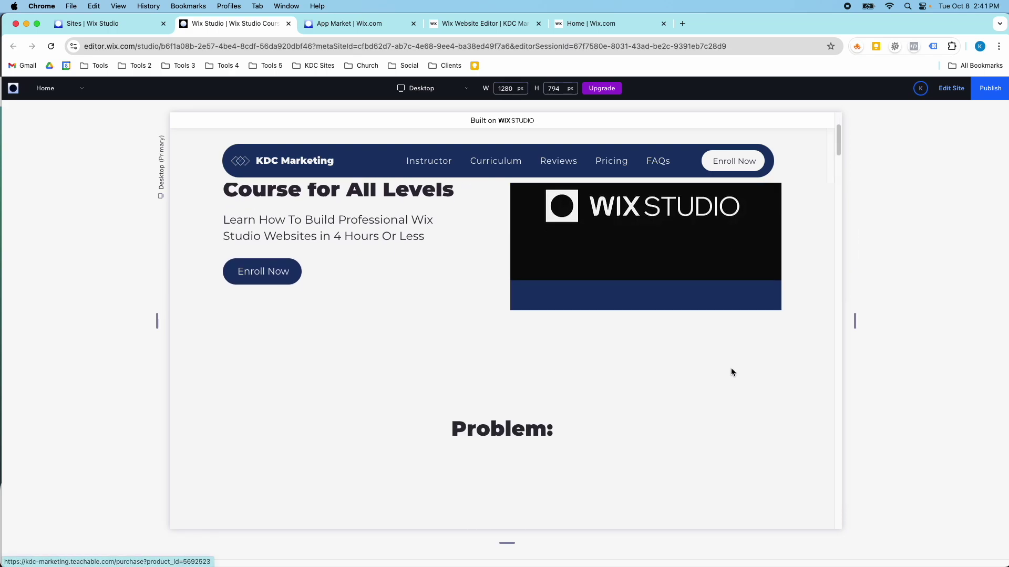
scroll(732, 370, down, 5)
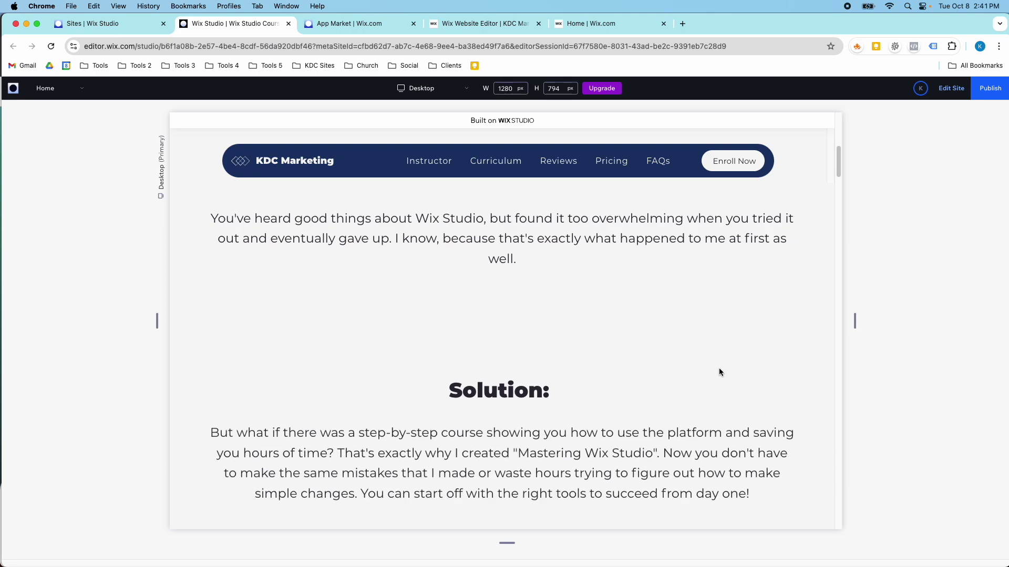
scroll(703, 389, down, 8)
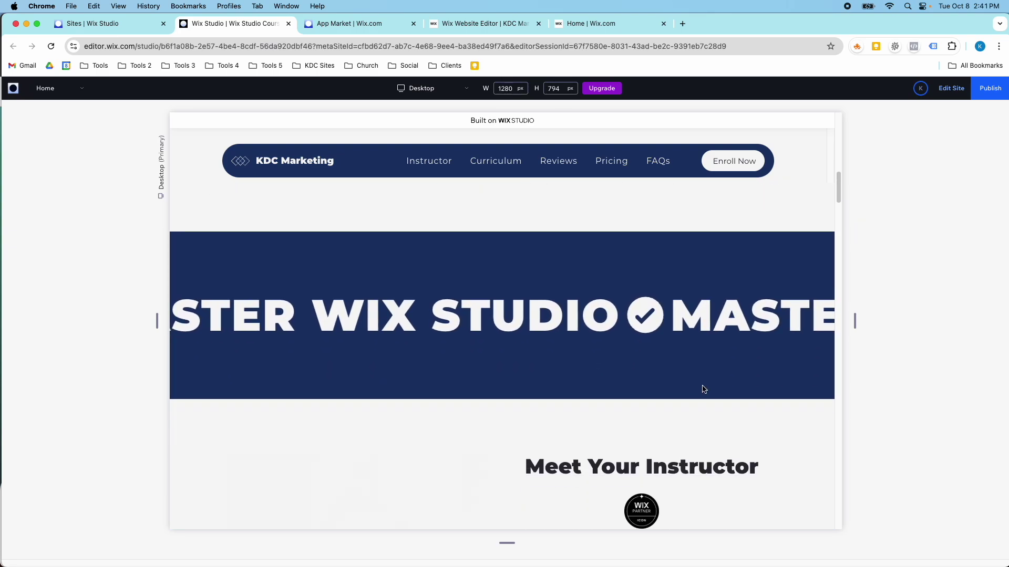
scroll(704, 389, down, 10)
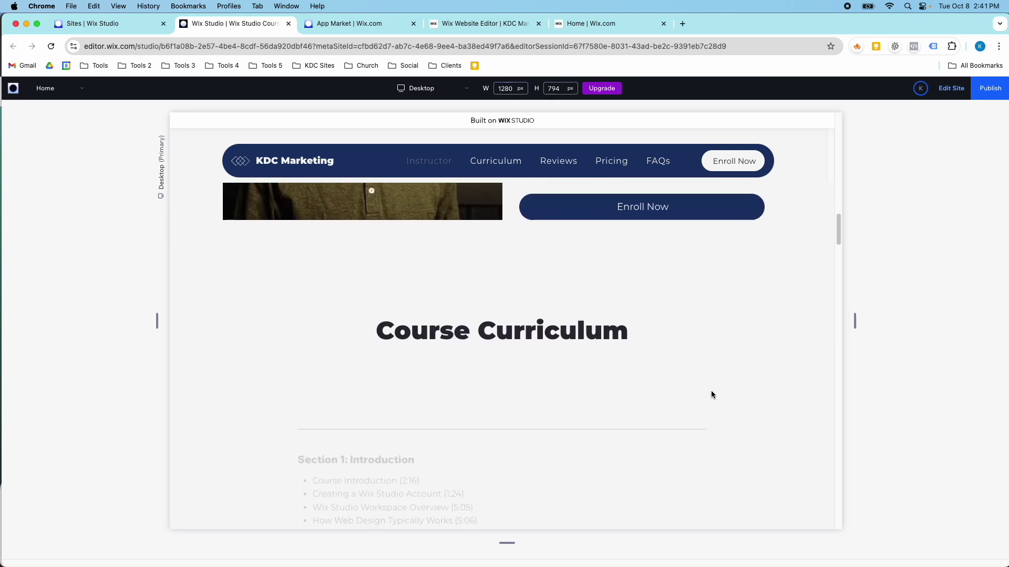
scroll(711, 395, down, 15)
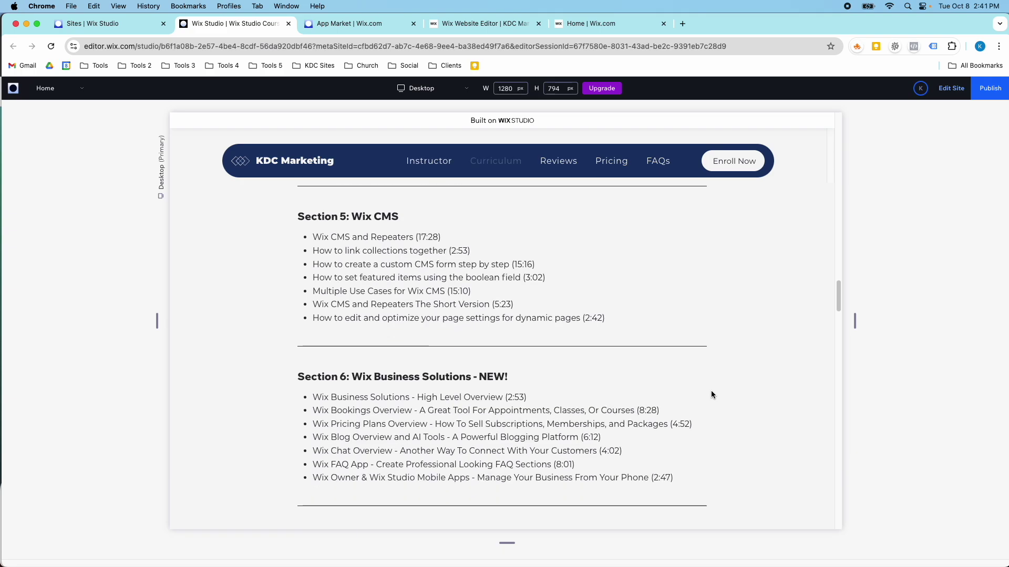
scroll(711, 394, down, 15)
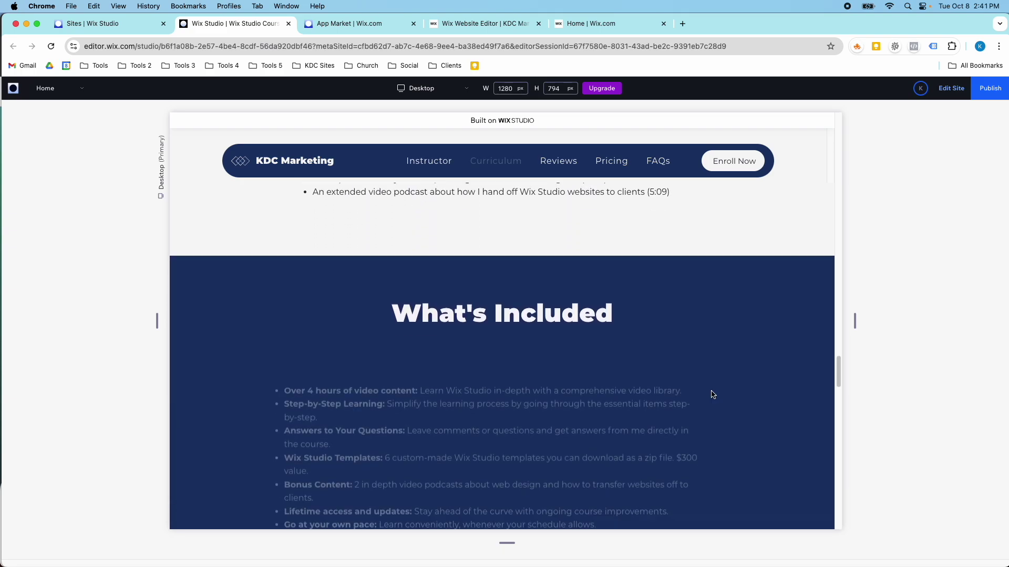
scroll(713, 394, down, 2)
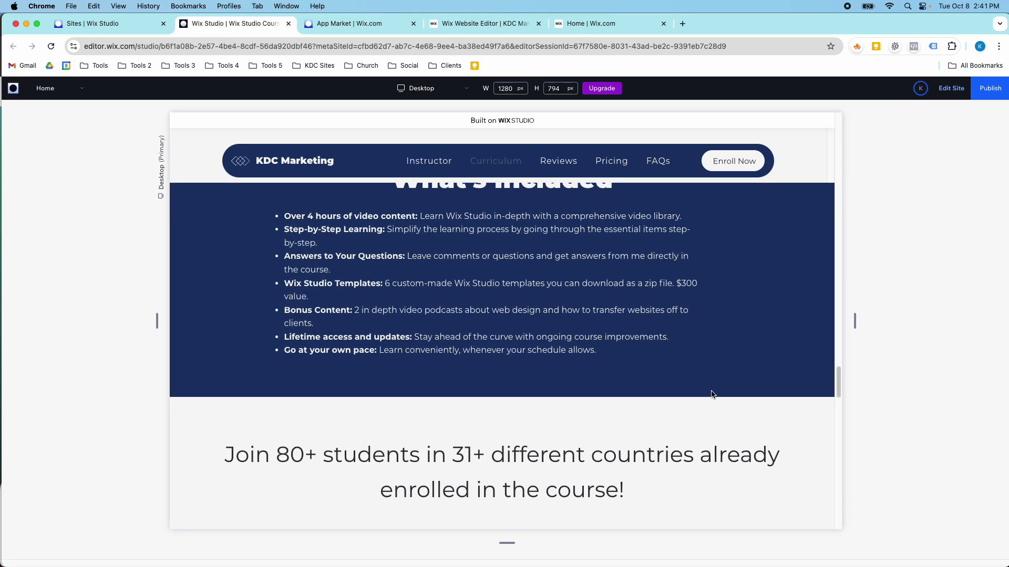
scroll(712, 395, down, 7)
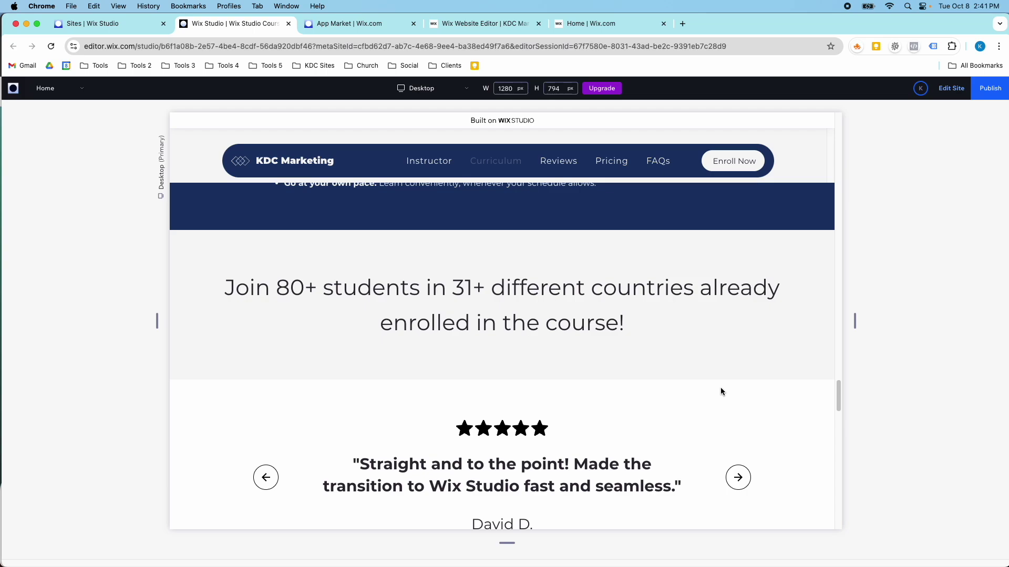
Scroll the curriculum back up to the 'Mastering Wix Studio' hero and exit the preview
scroll(719, 390, up, 10)
scroll(718, 392, up, 5)
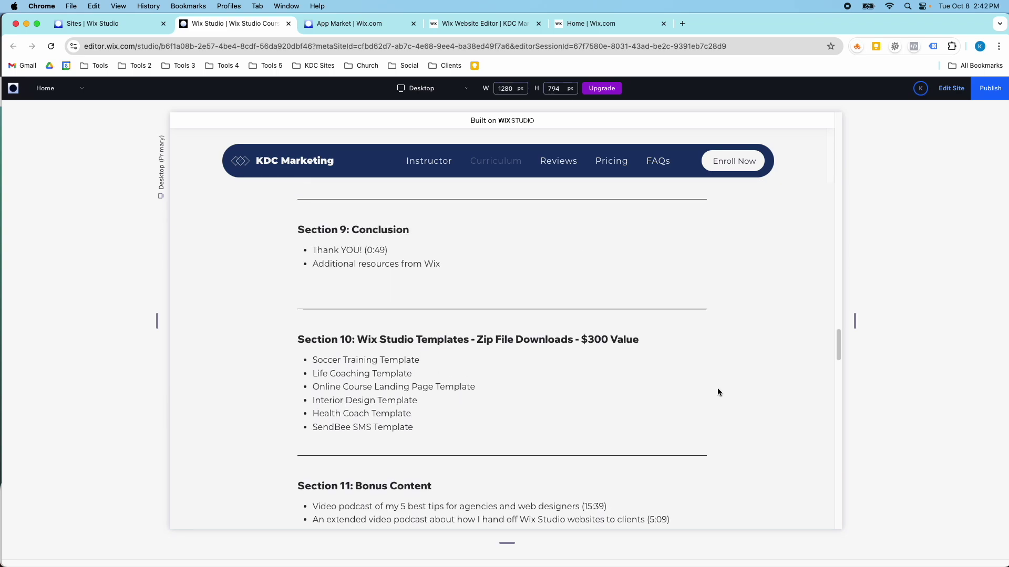
scroll(709, 392, up, 20)
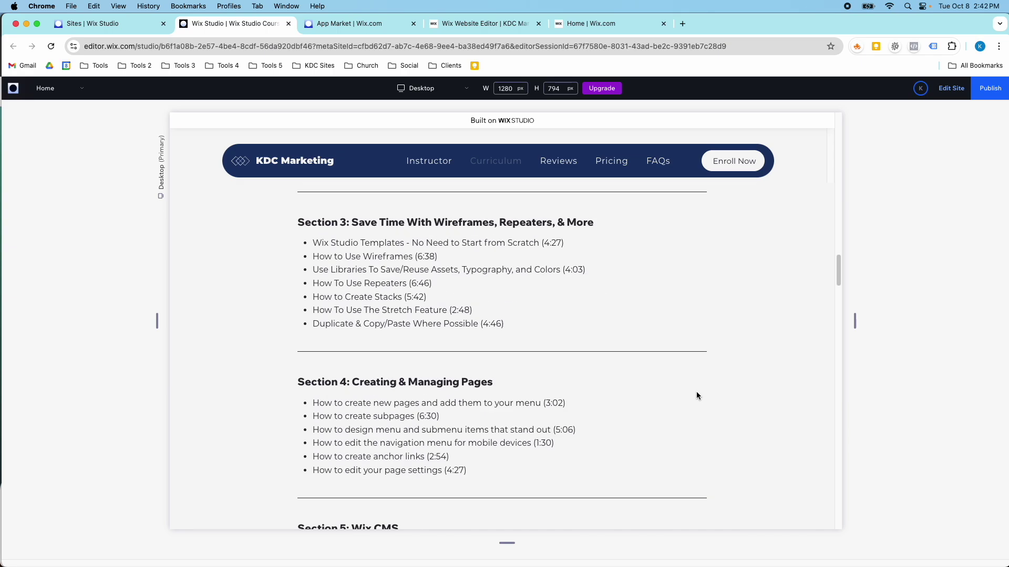
scroll(695, 391, up, 15)
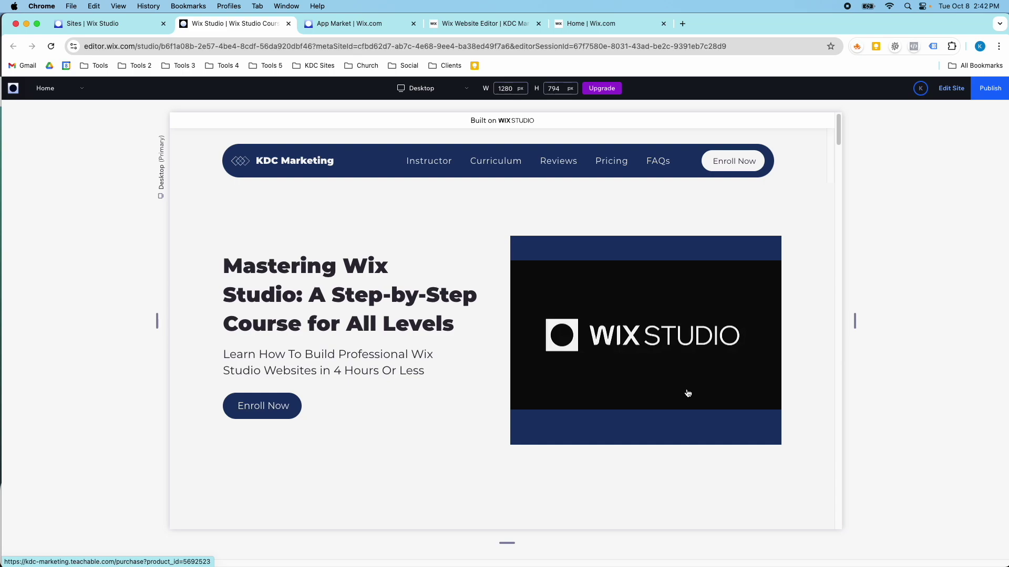
scroll(688, 393, down, 20)
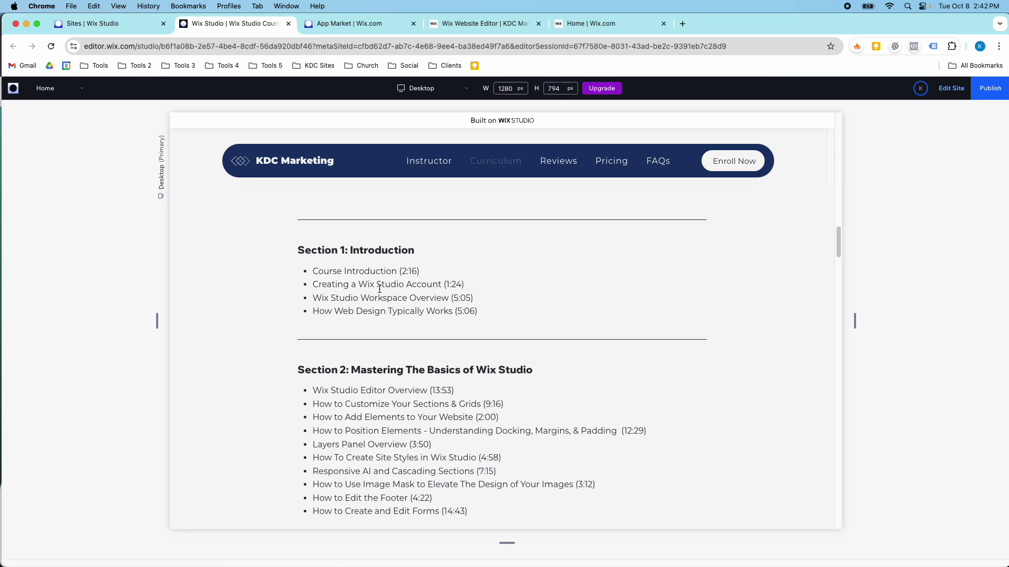
scroll(383, 341, down, 5)
scroll(383, 341, down, 5)
scroll(411, 318, up, 6)
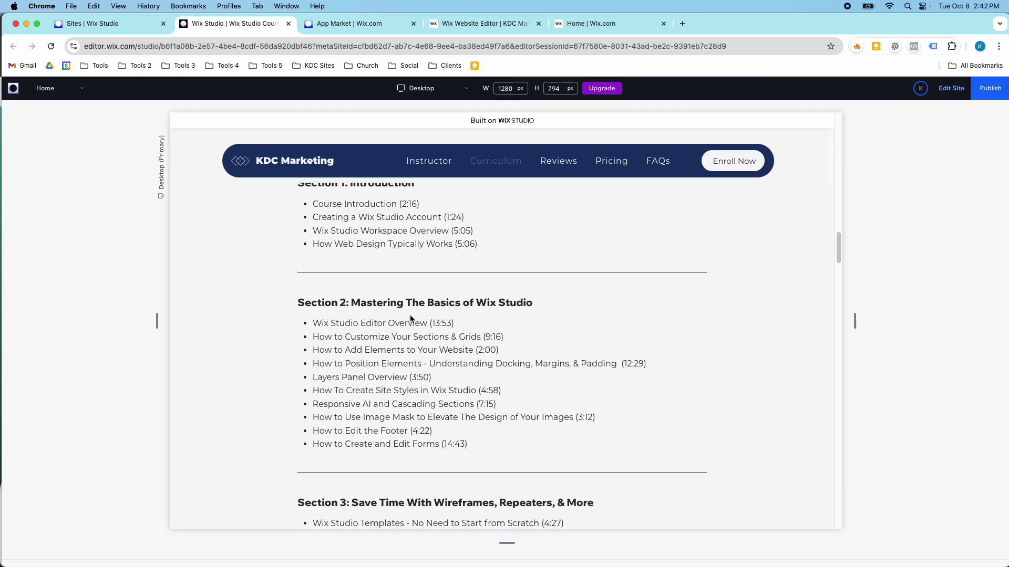
scroll(412, 318, up, 20)
click(938, 93)
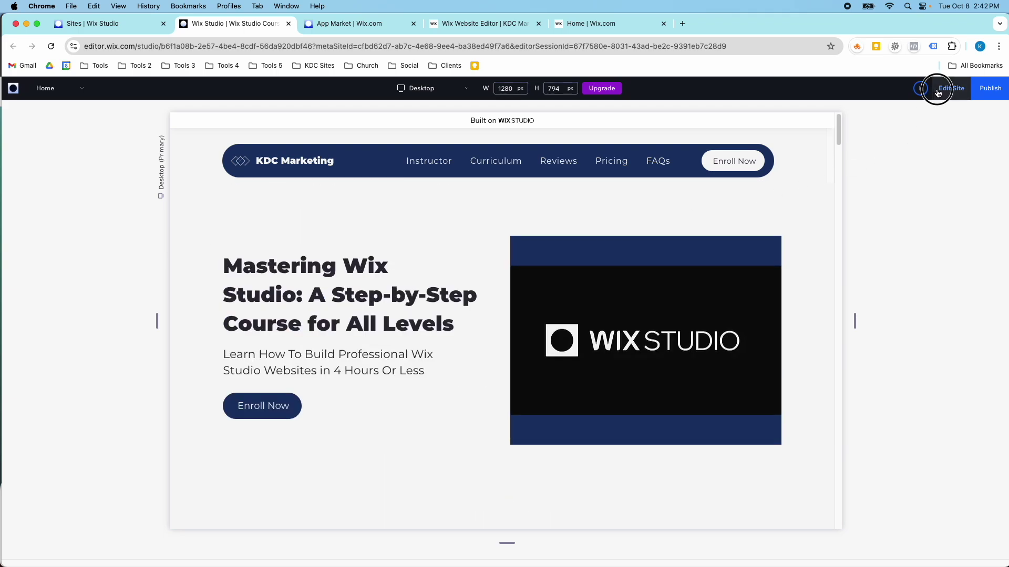
Switch to the KDC Marketing classic editor and preview its Home page, scrolling through it
click(471, 26)
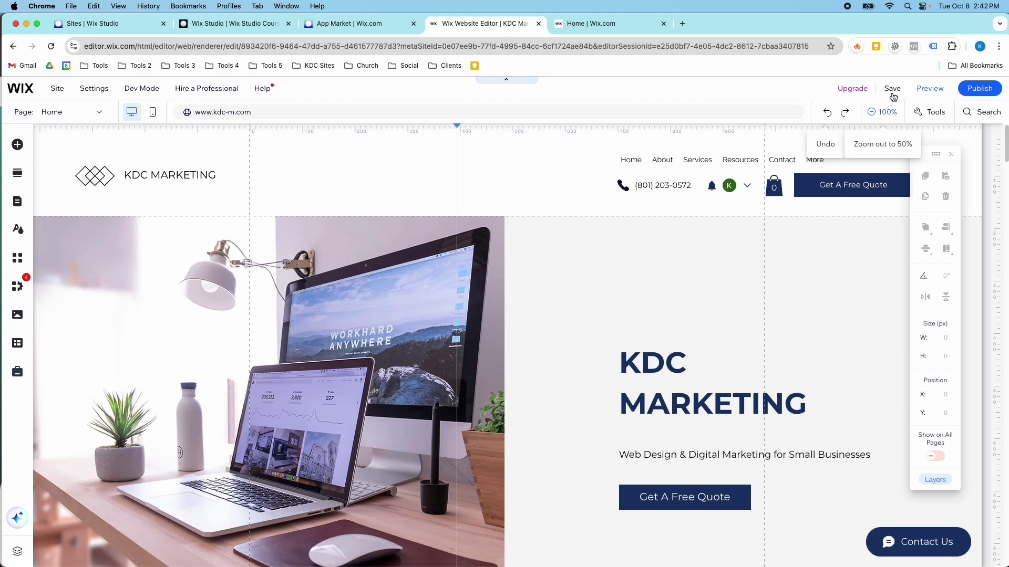
click(930, 88)
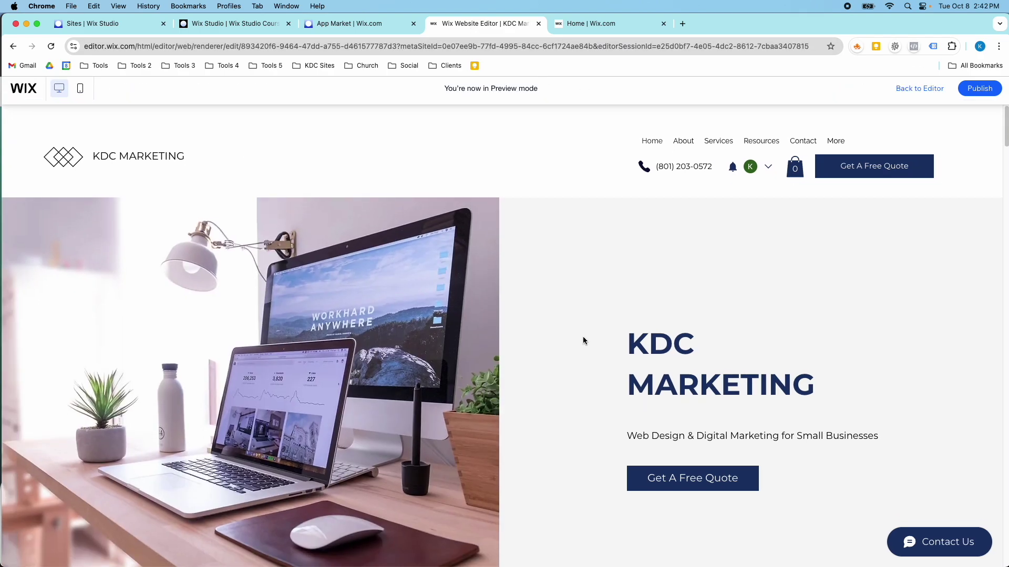
scroll(582, 340, down, 3)
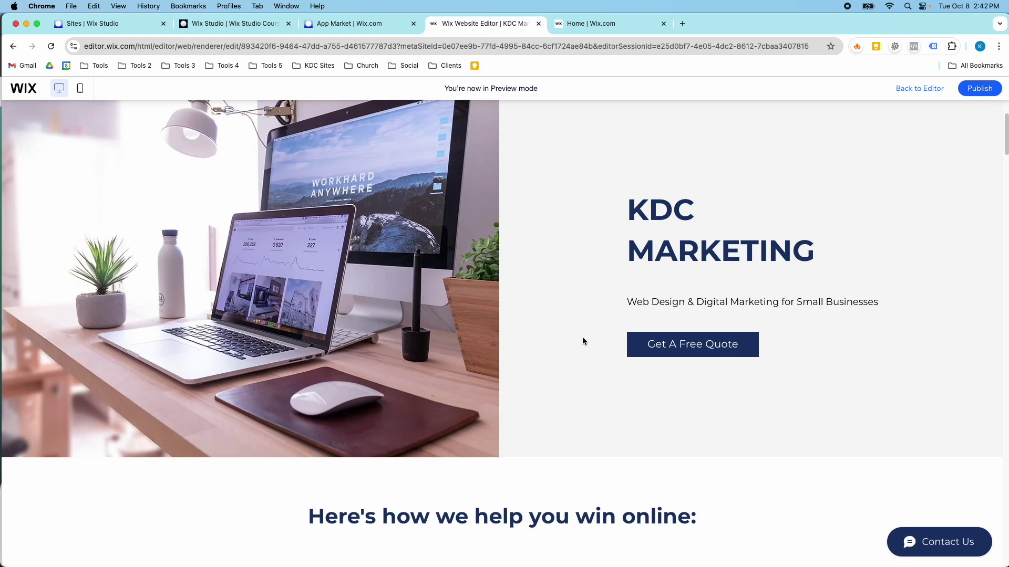
scroll(582, 340, down, 15)
scroll(584, 362, down, 12)
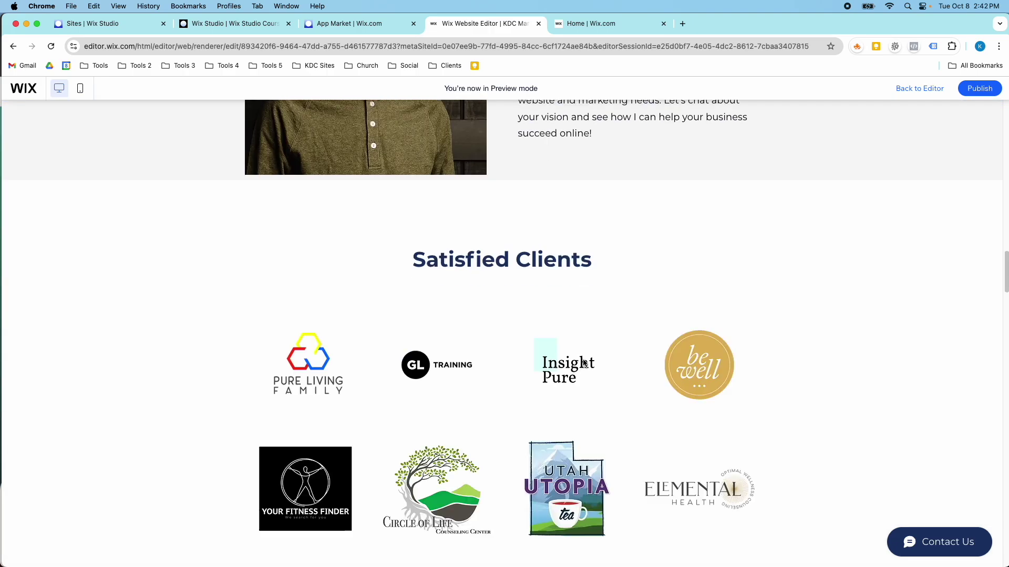
scroll(583, 363, down, 5)
scroll(584, 362, up, 20)
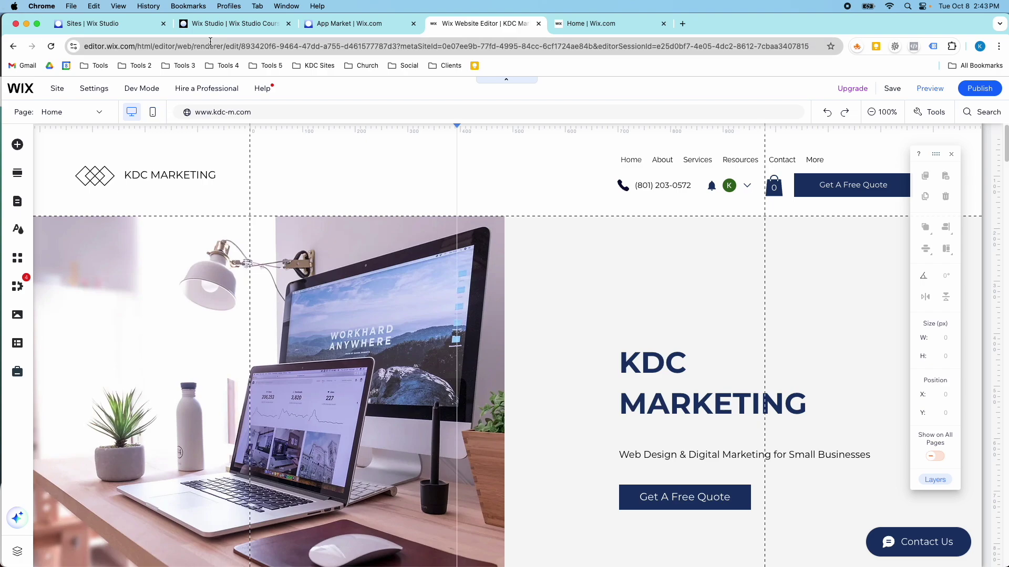
Return to the Wix Studio Course site editor tab
click(223, 26)
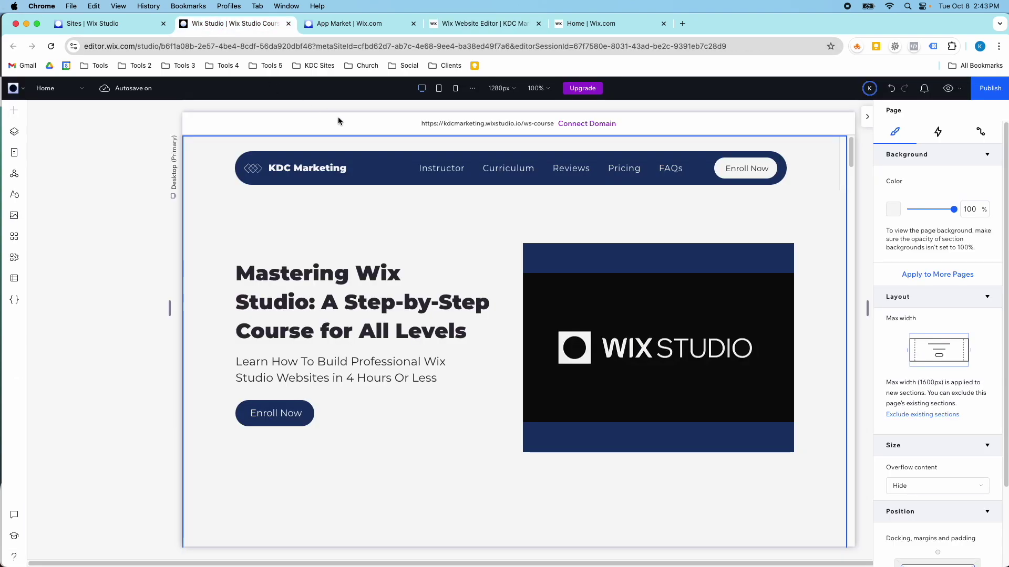